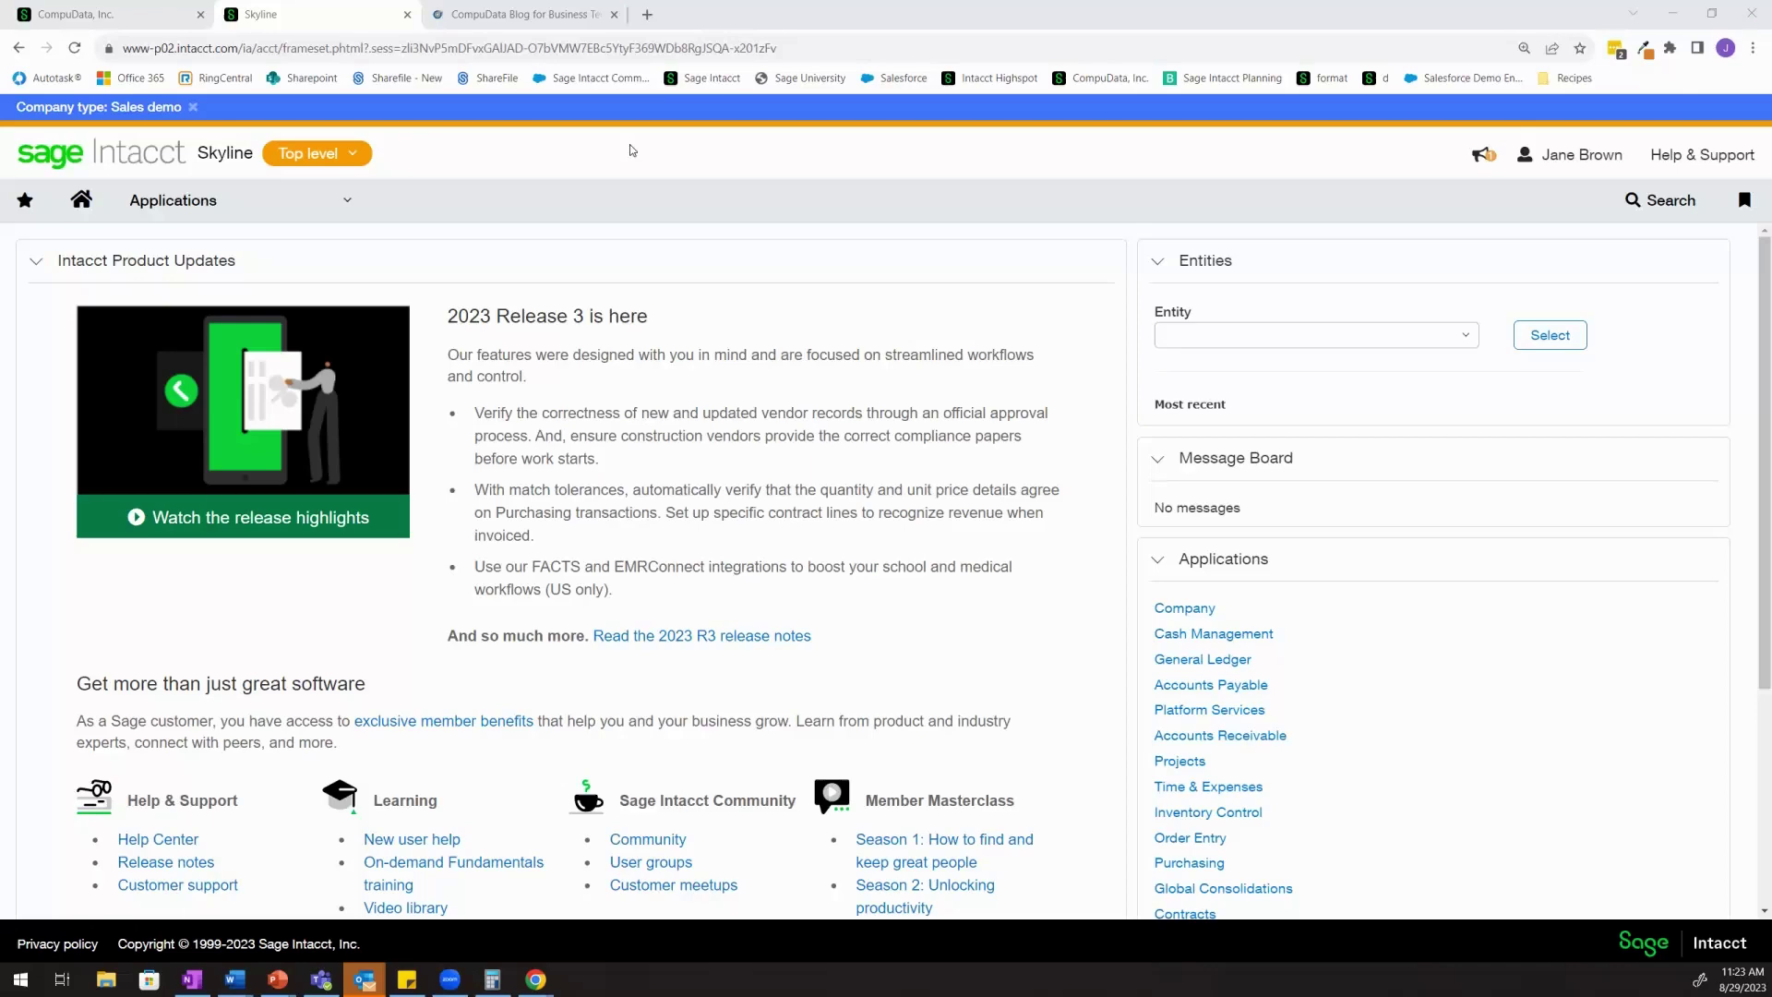
# Browse the CompuData blog categories, then return to the Sage Intacct dashboard
pyautogui.click(518, 28)
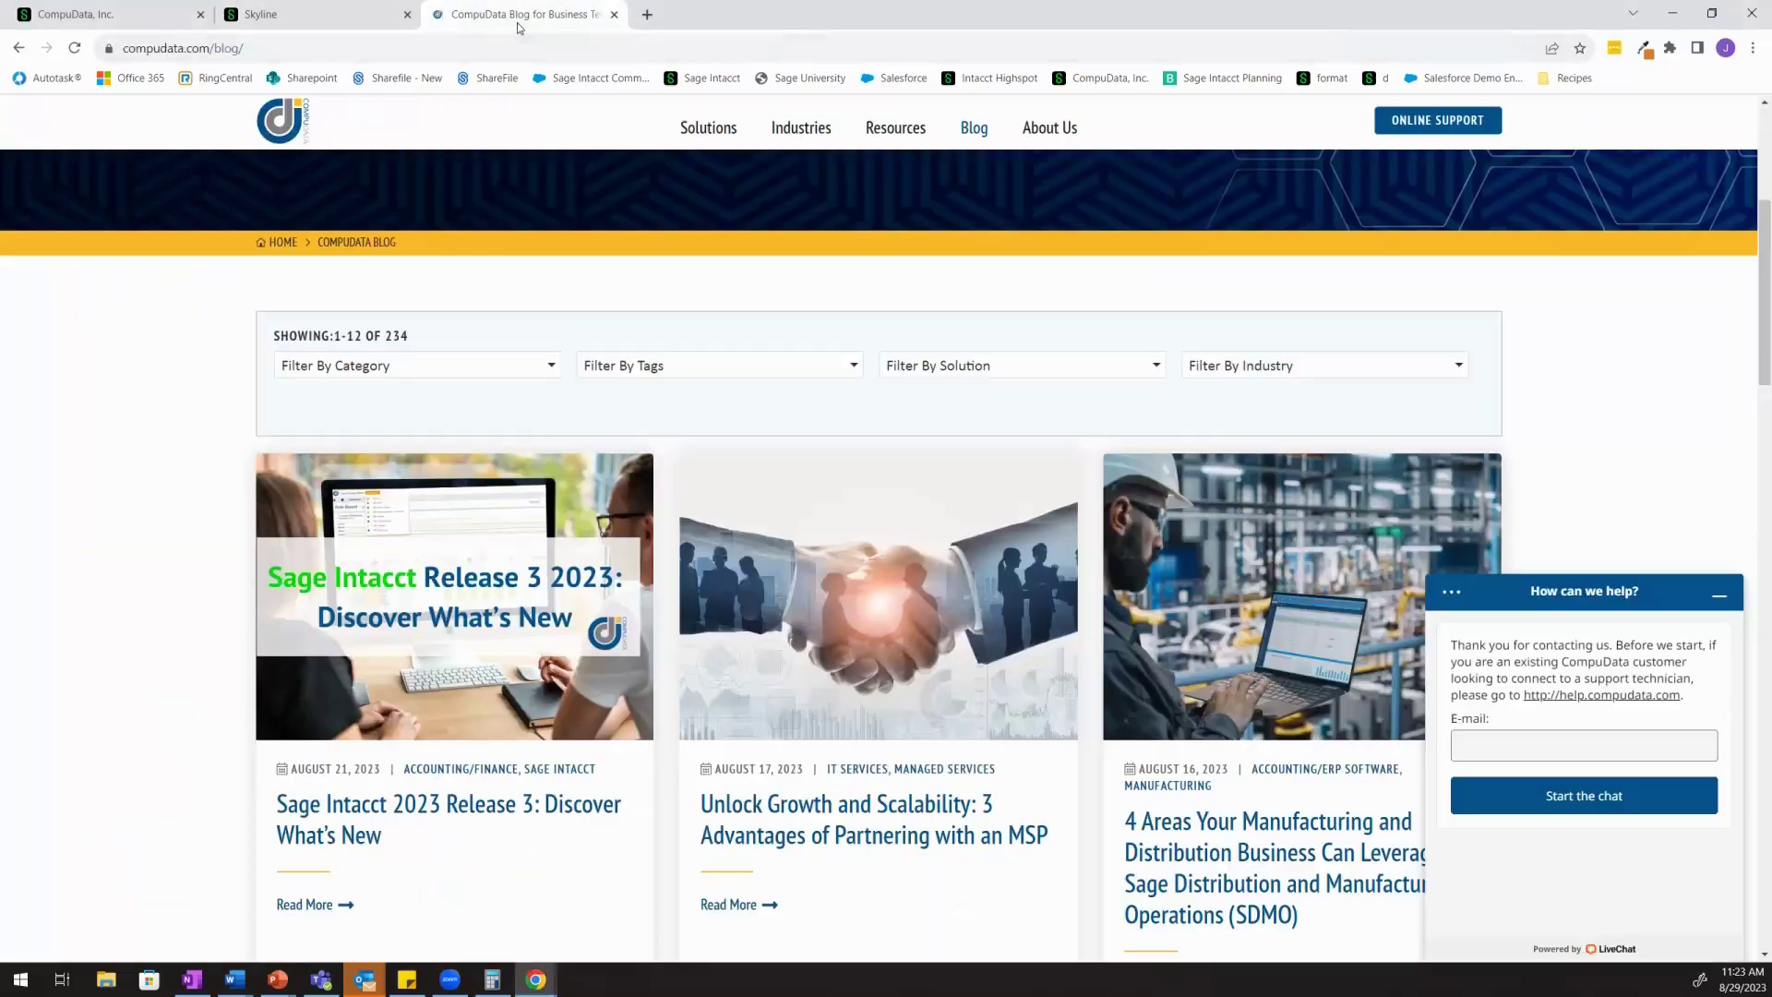
pyautogui.click(427, 375)
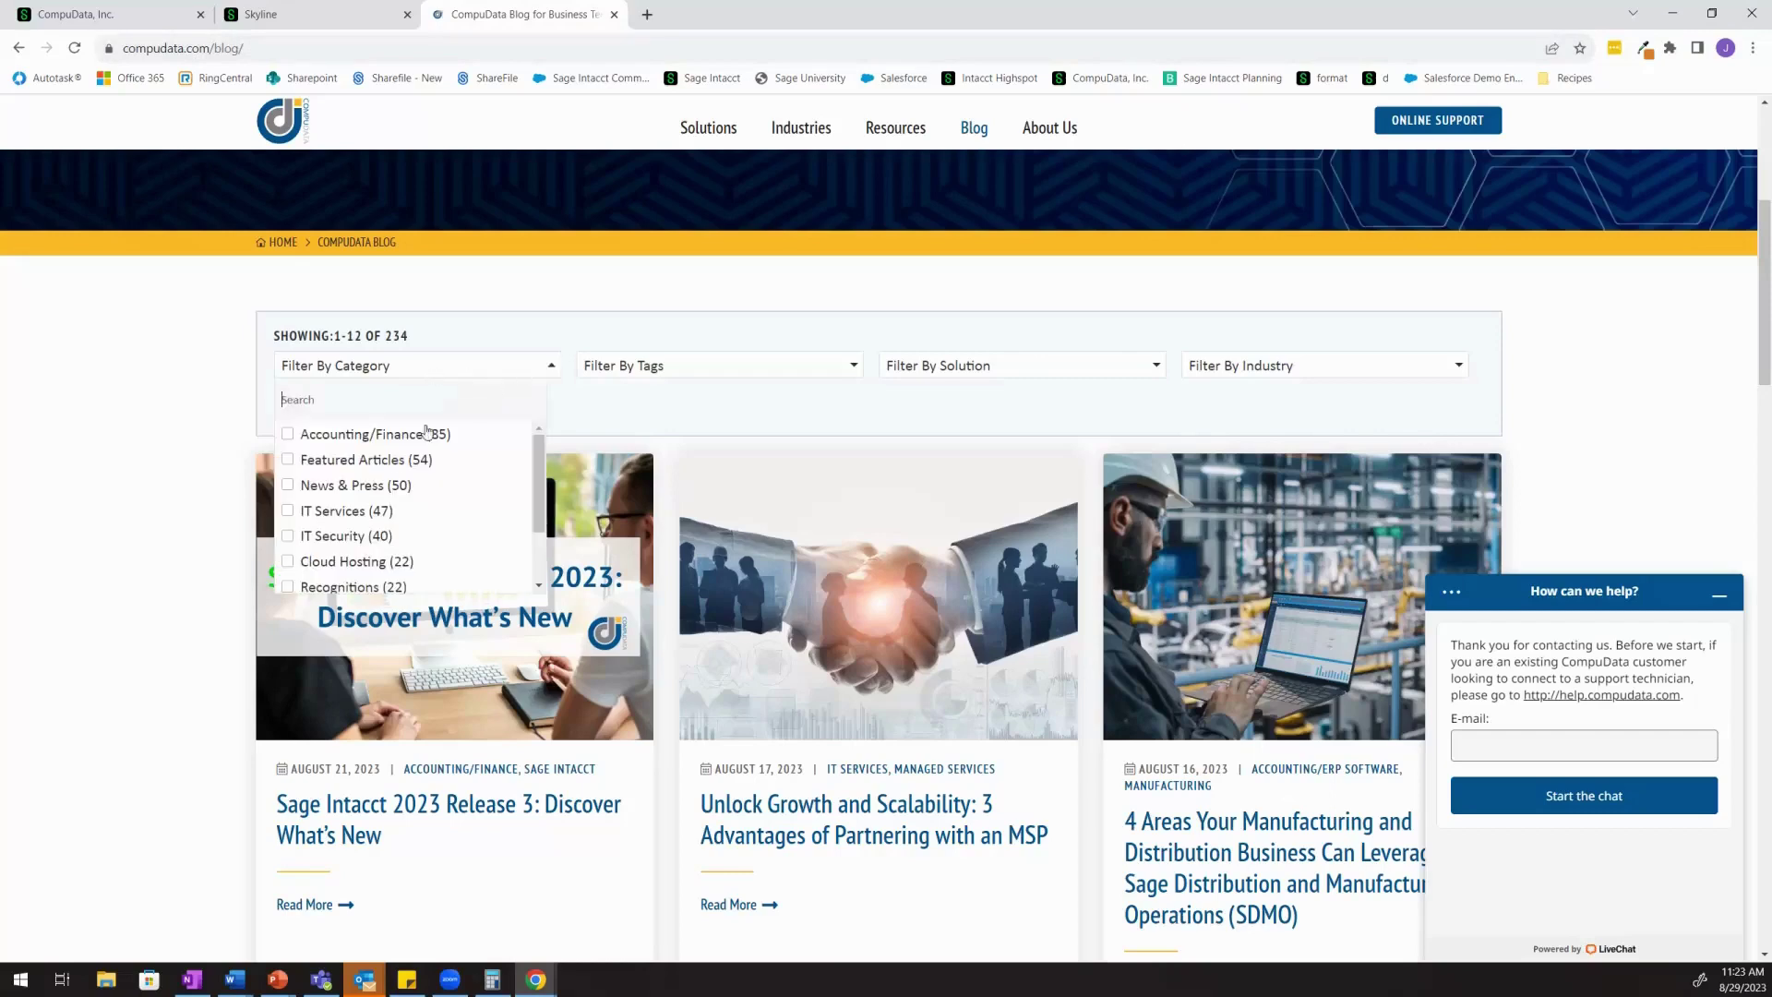
pyautogui.scroll(-3, 403, 478)
pyautogui.click(208, 427)
pyautogui.scroll(5, 225, 462)
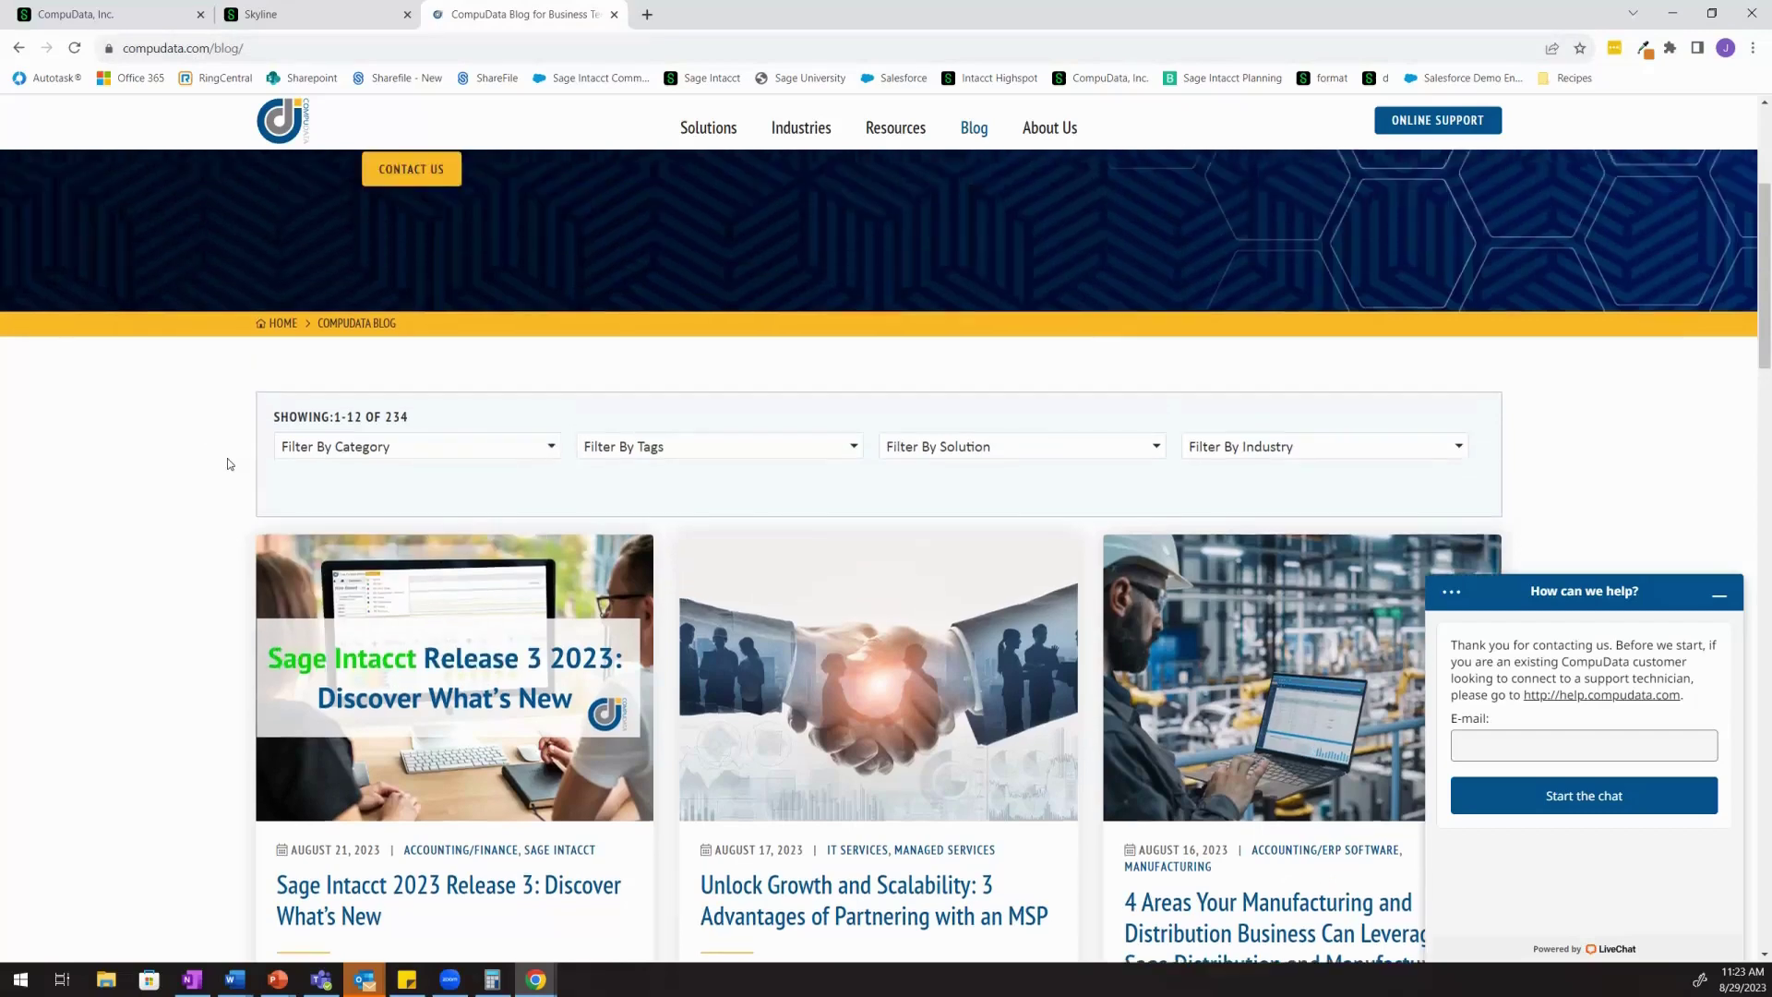
pyautogui.click(279, 16)
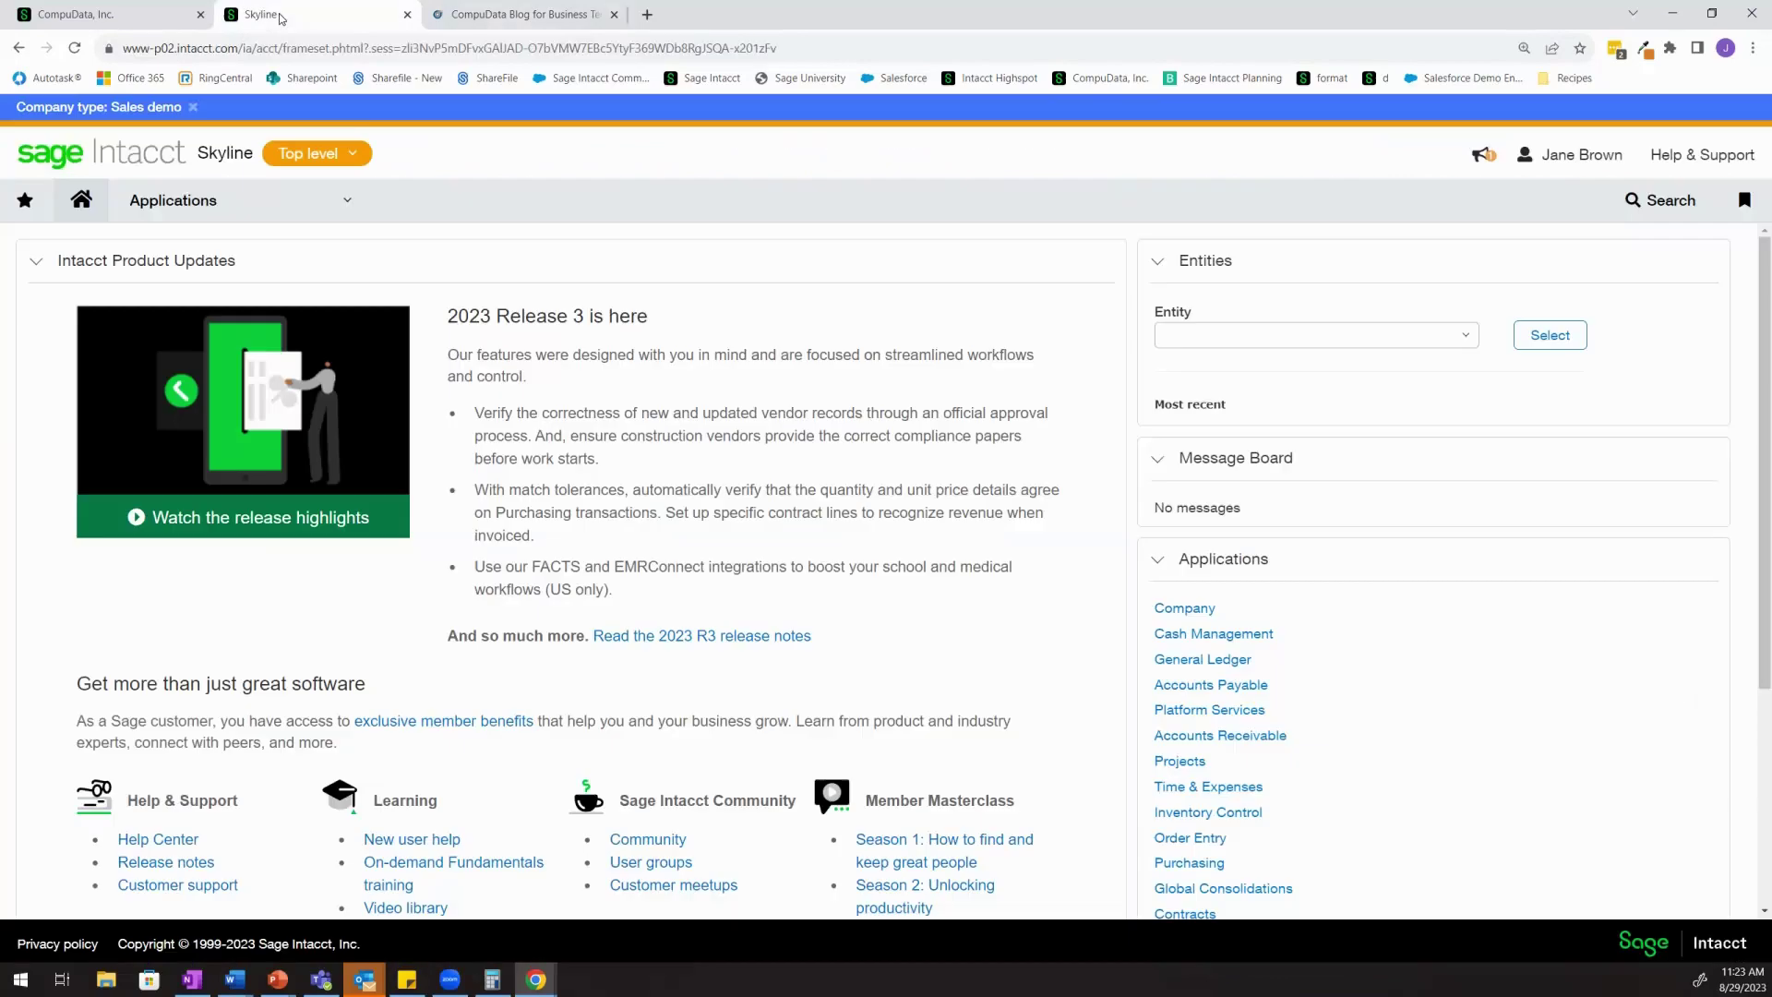
# Open Inter-entity account mapping from the Company application's setup options
pyautogui.click(175, 200)
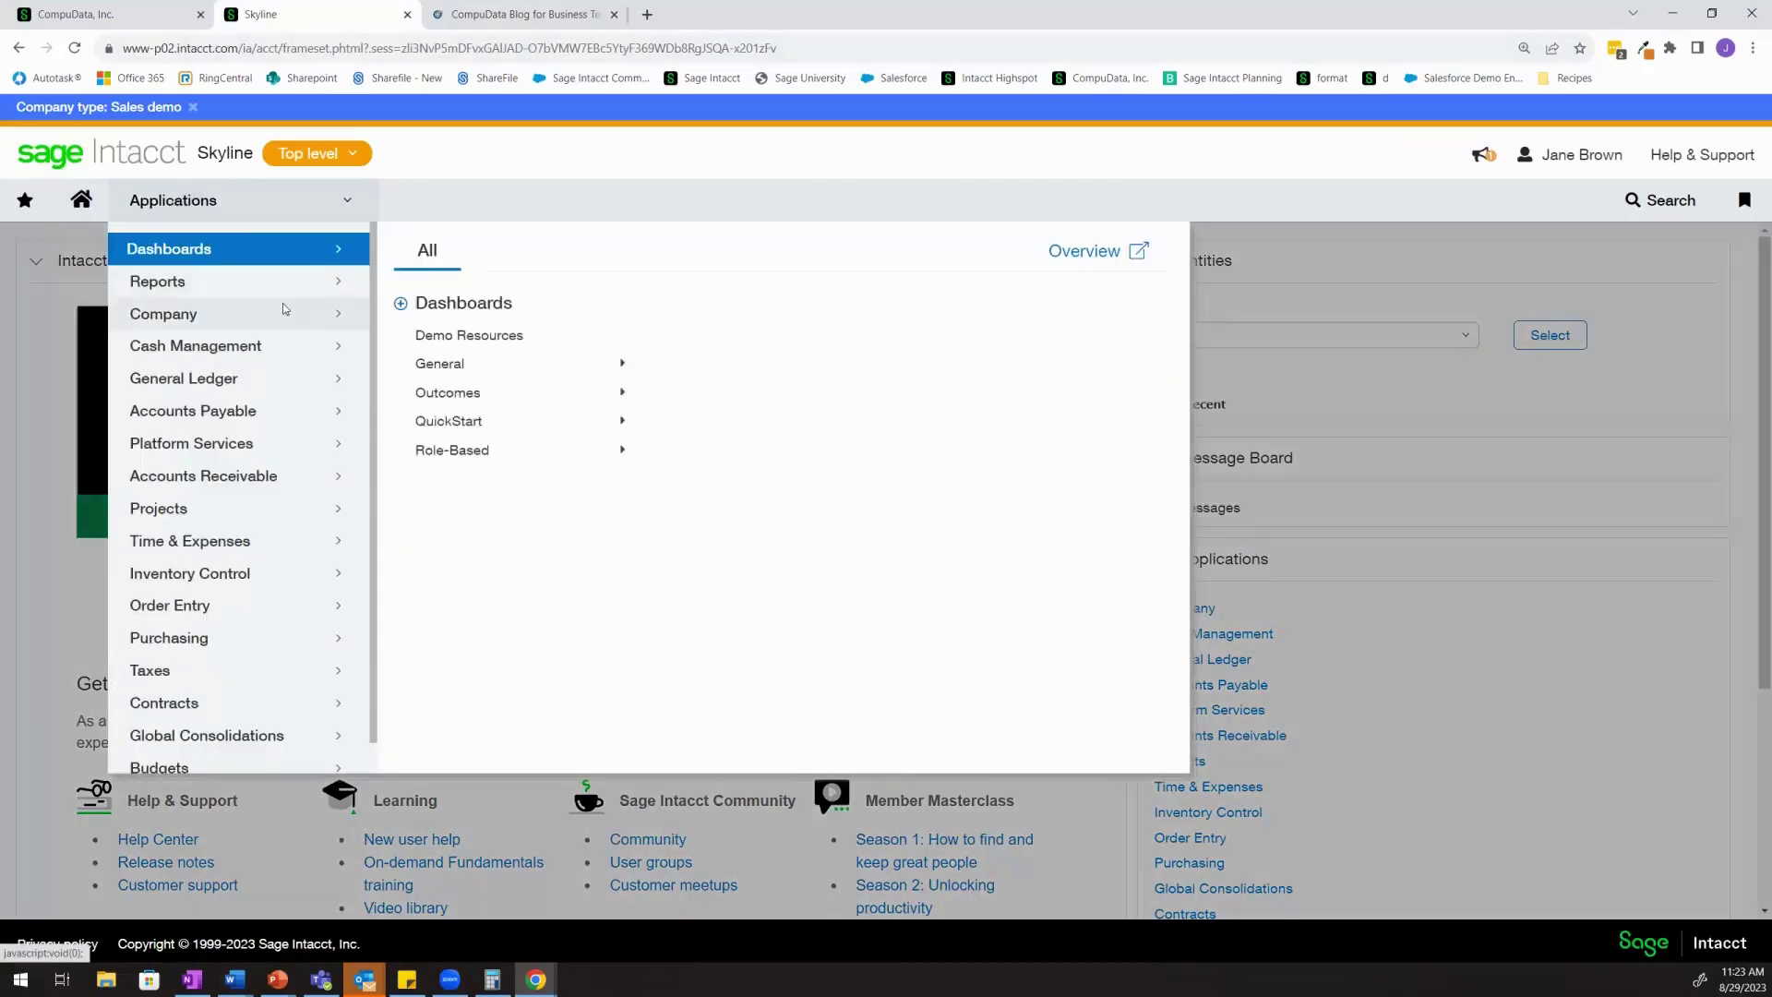
pyautogui.click(191, 319)
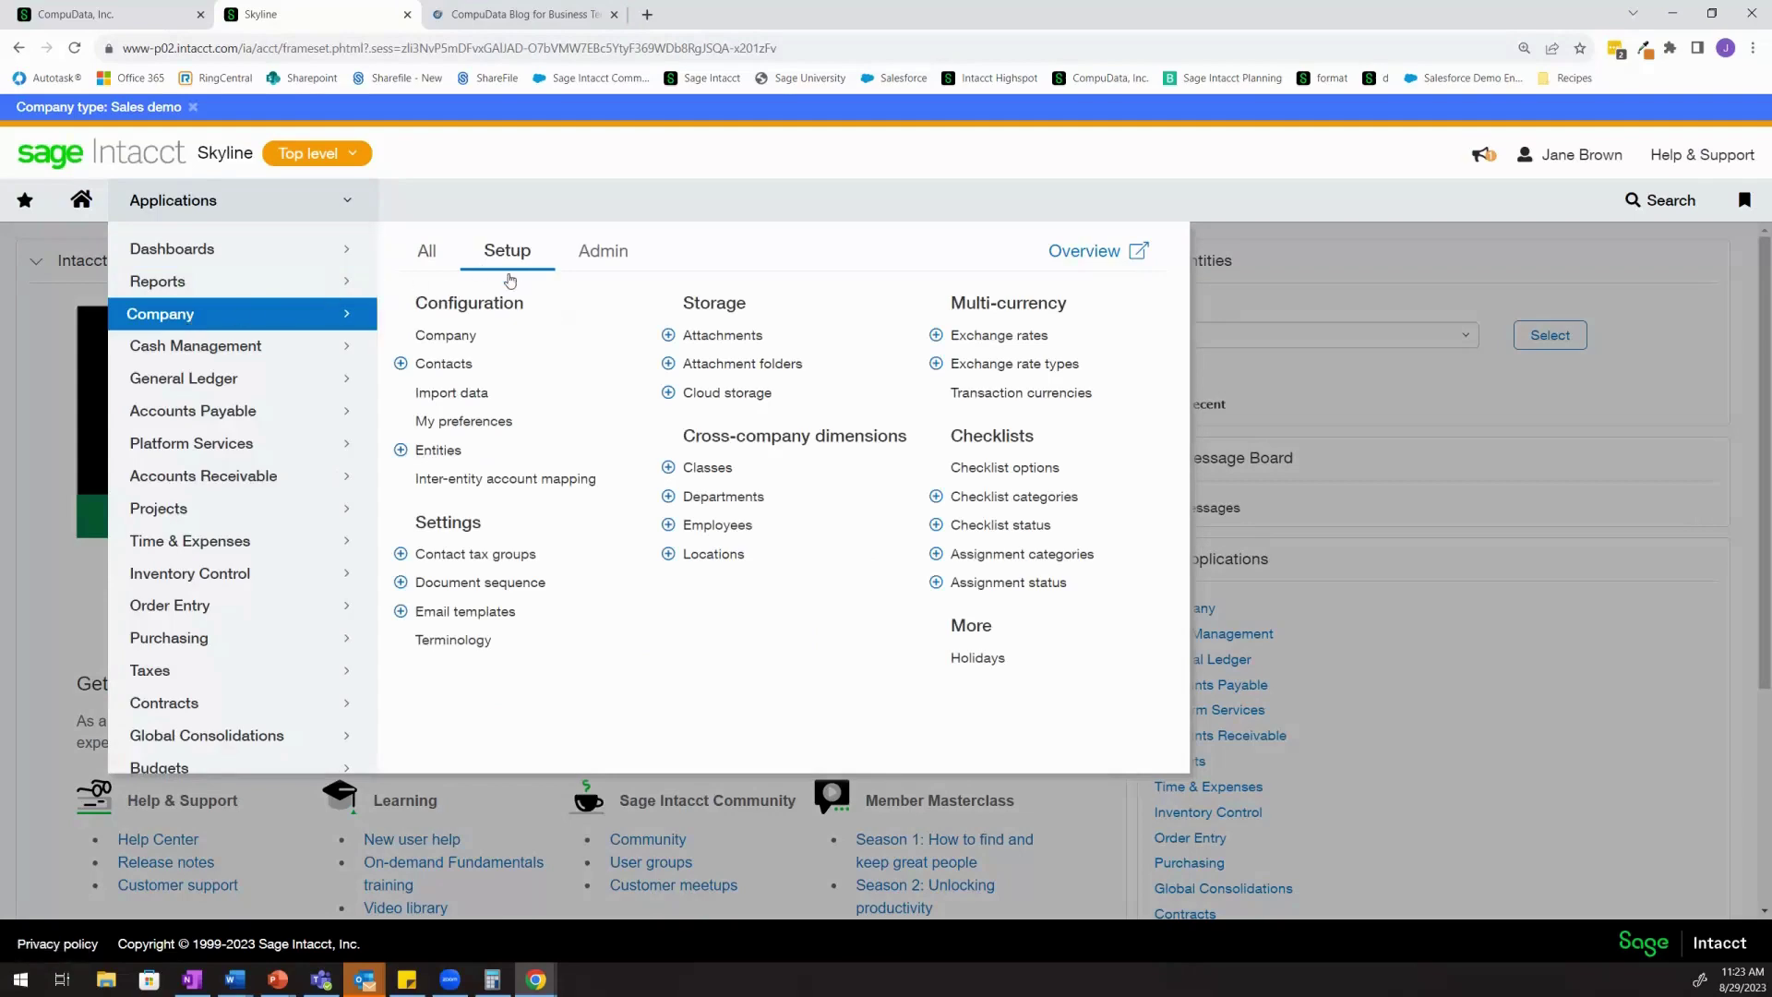
pyautogui.click(494, 479)
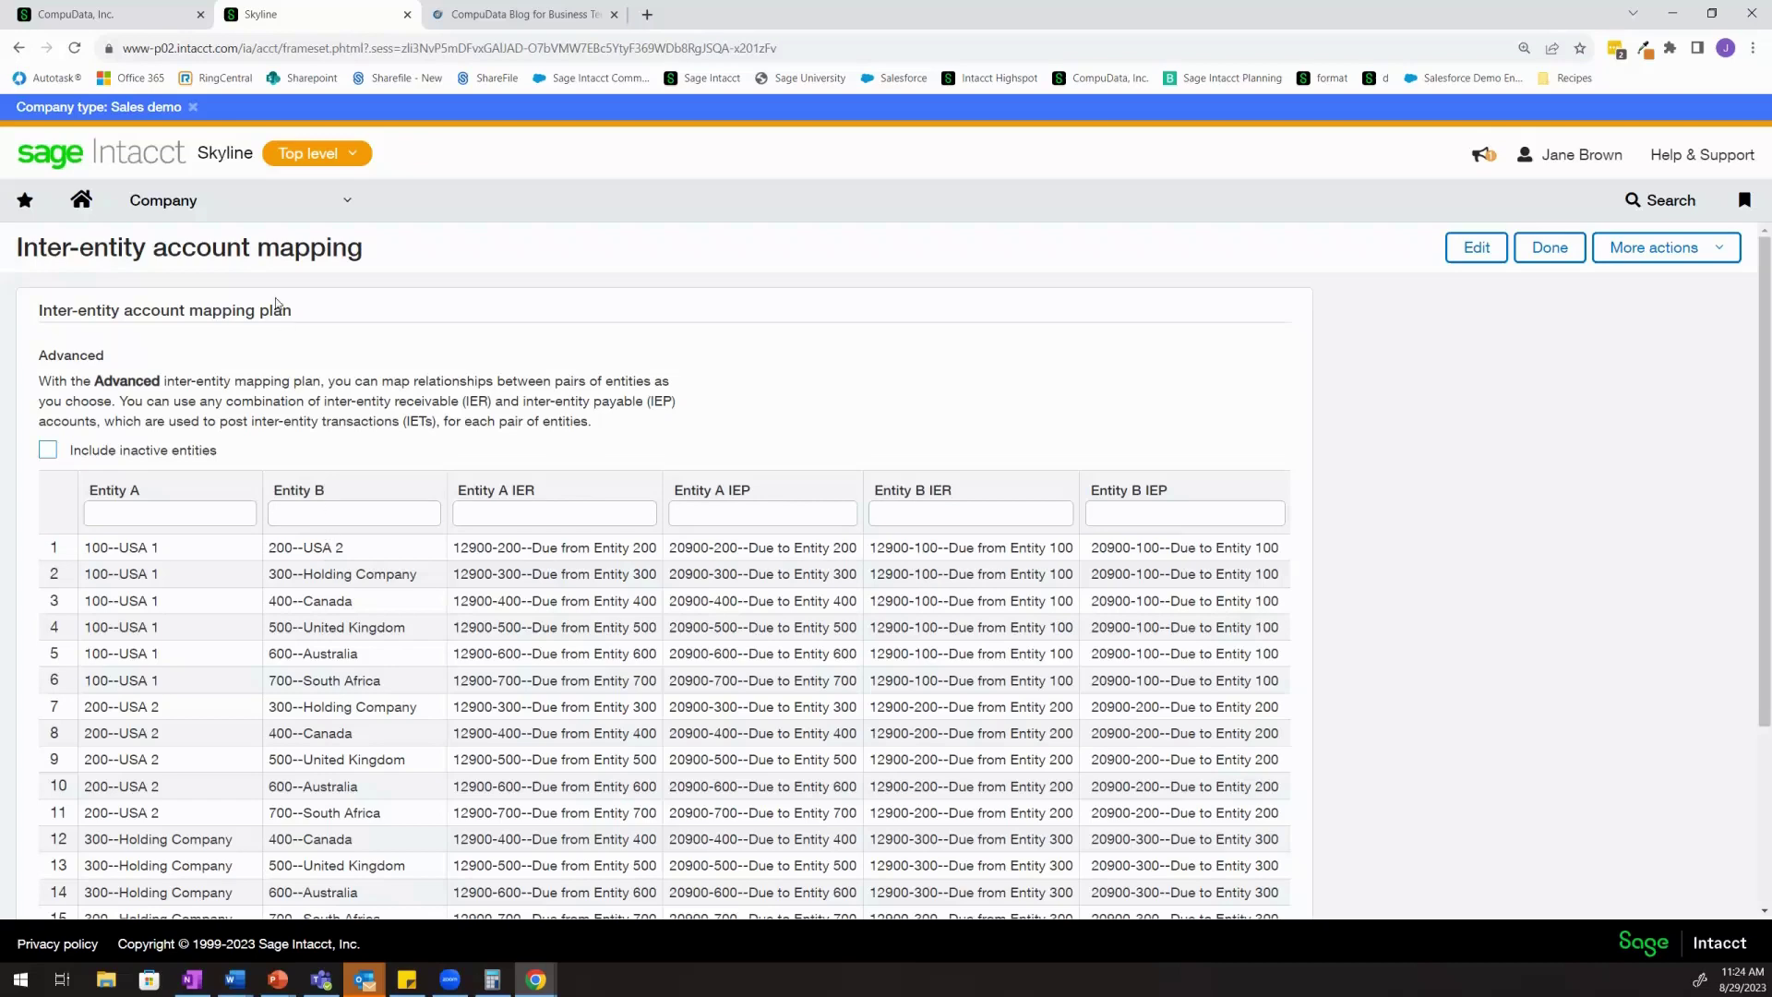
# View checking account 200_CHK and scroll to its GL account 10020 and location 200--USA 2
pyautogui.click(216, 202)
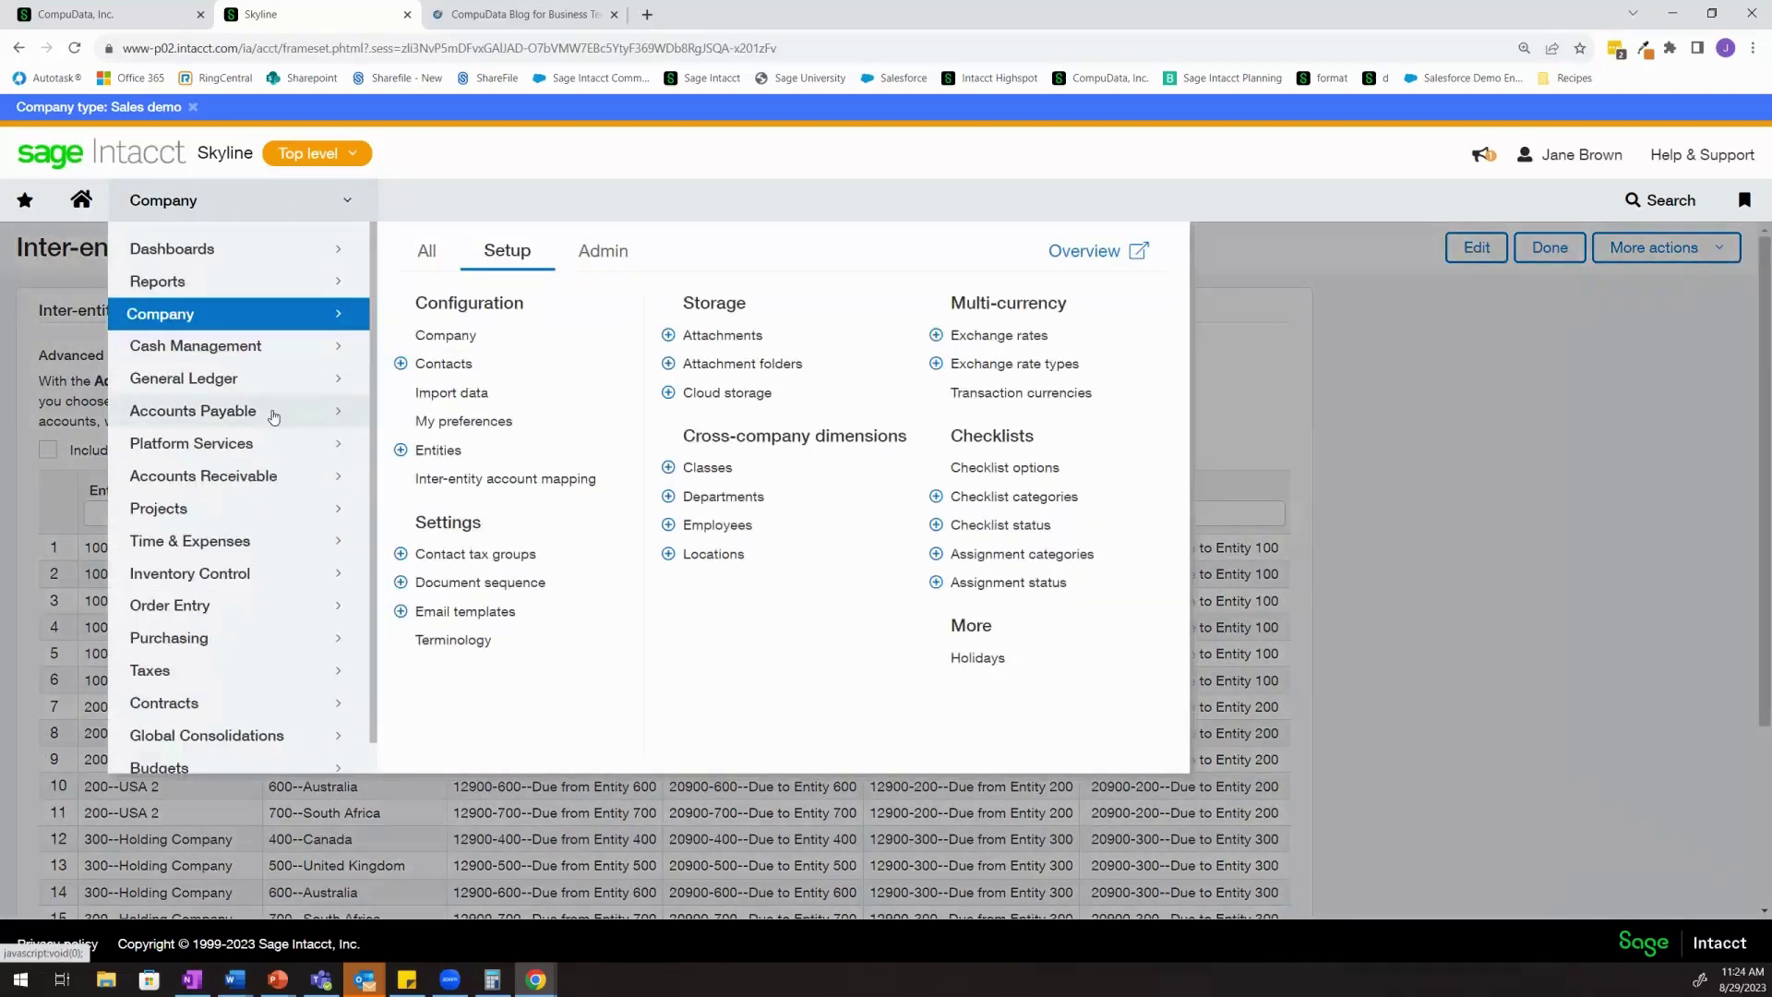
pyautogui.moveTo(237, 348)
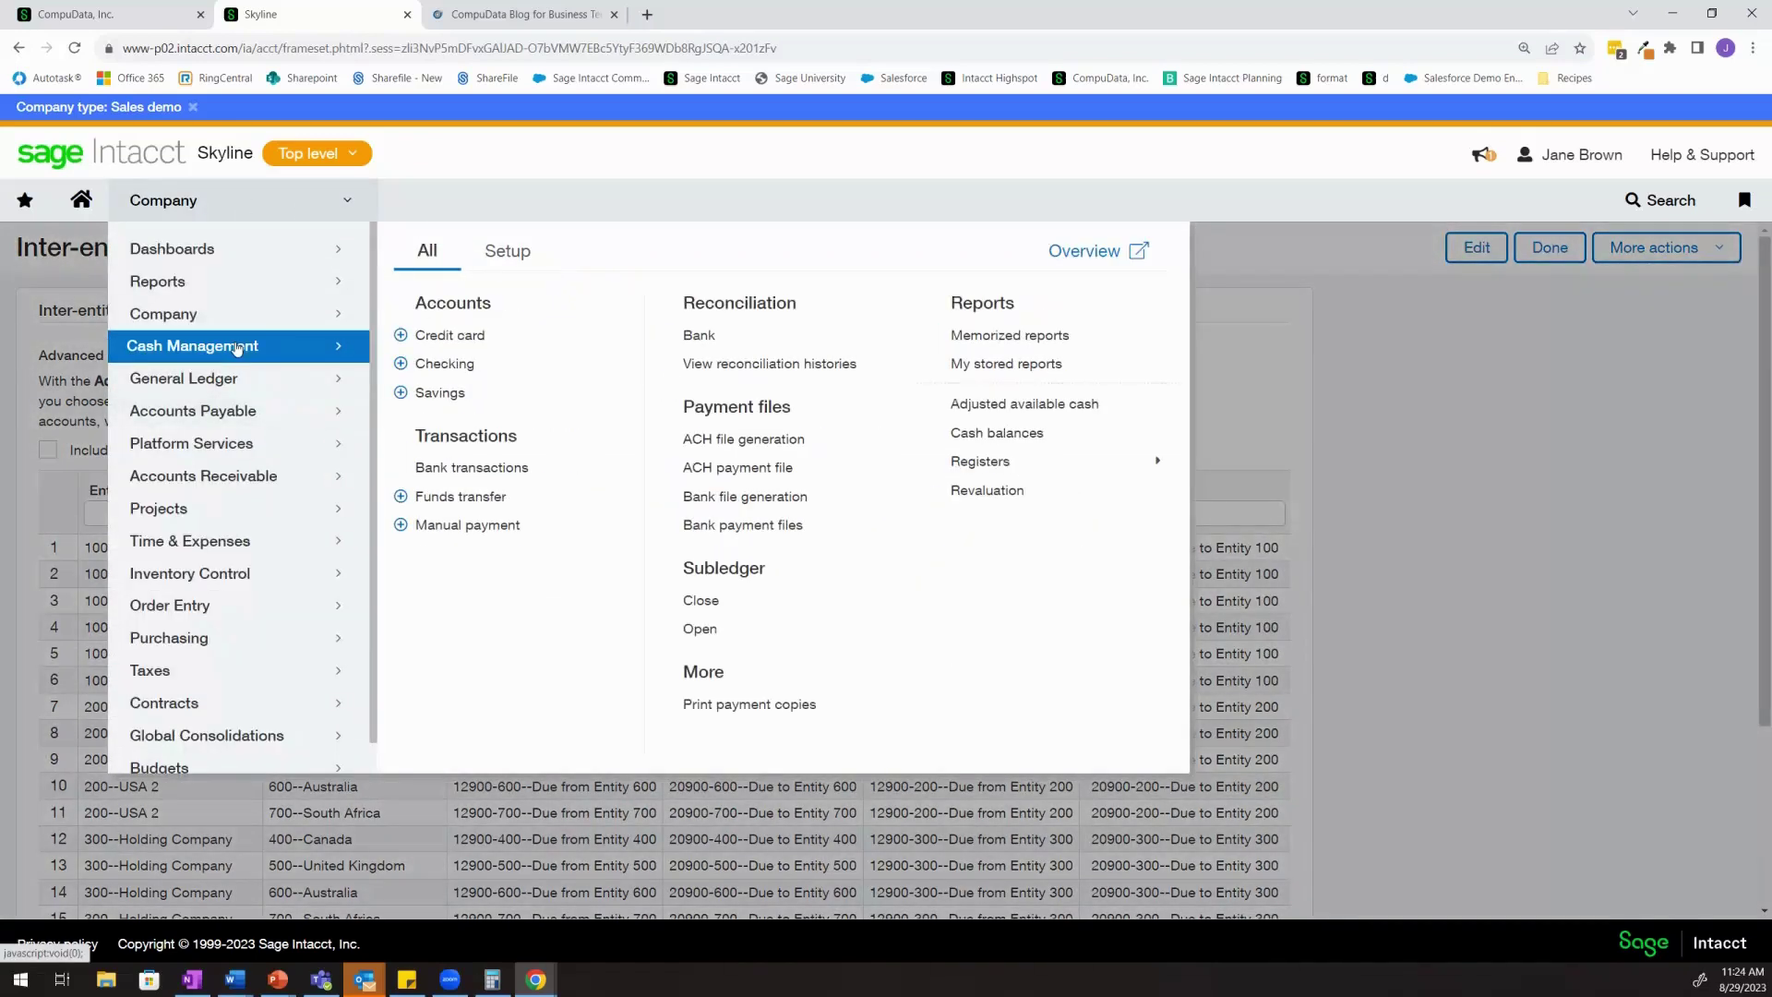
pyautogui.click(464, 365)
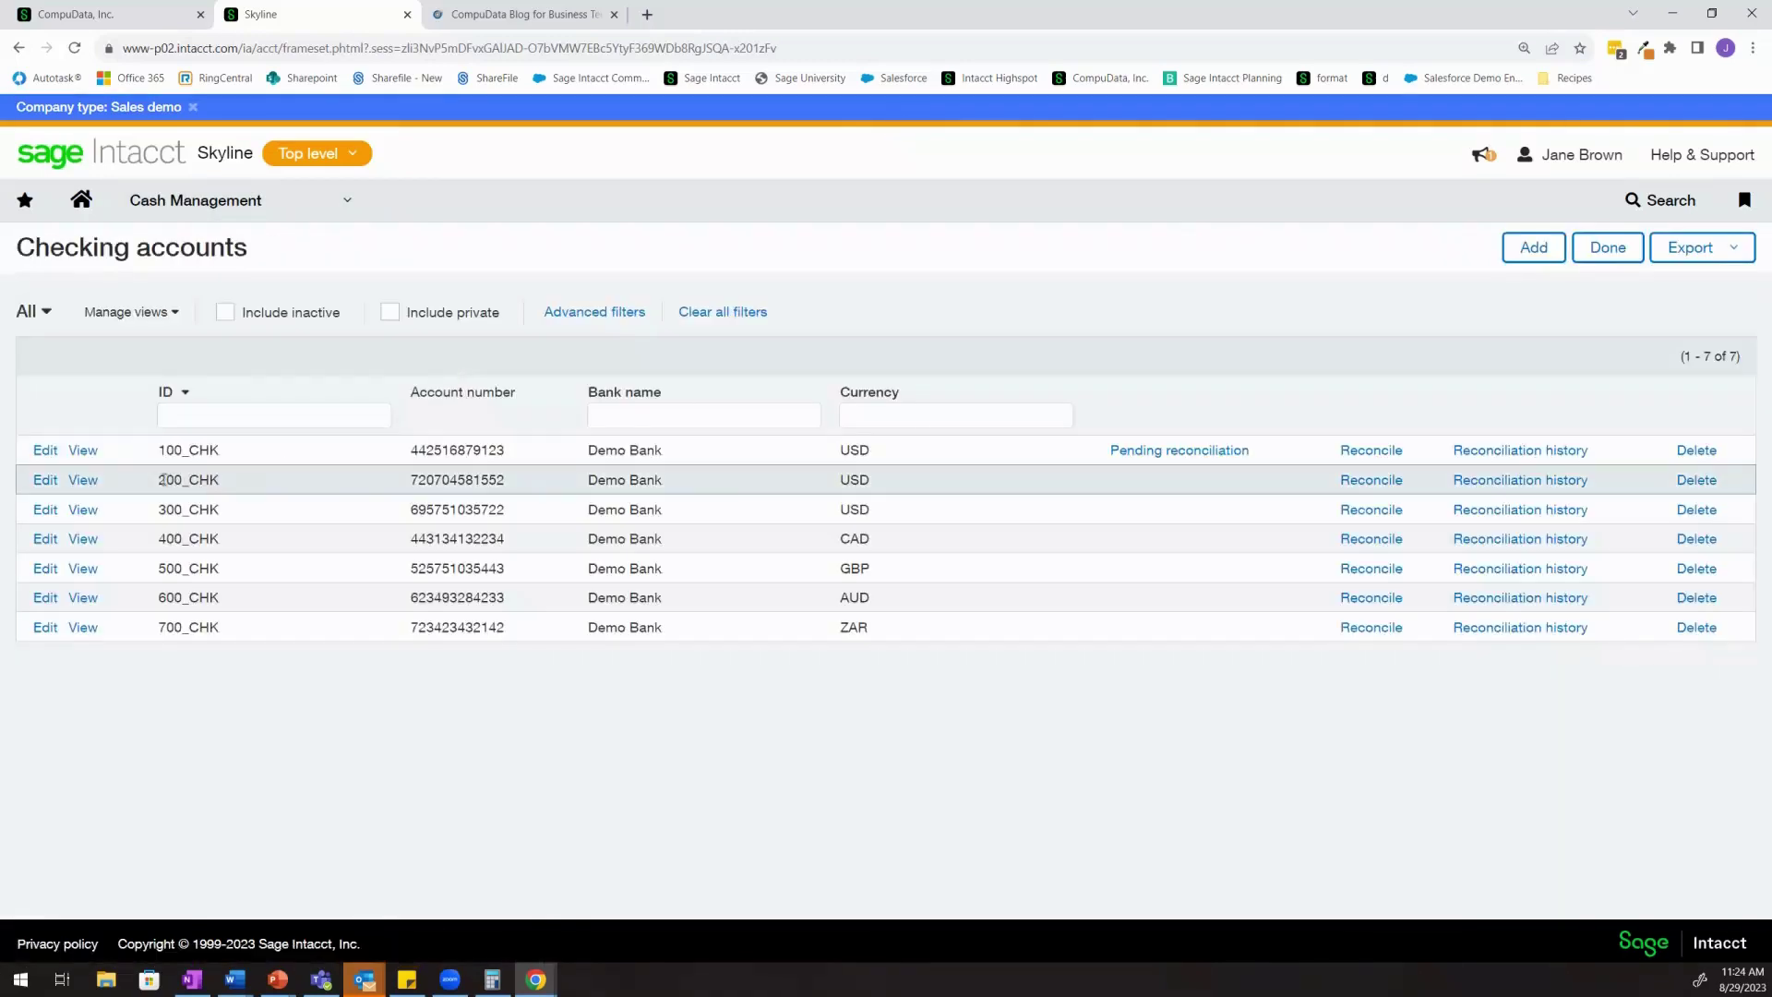
pyautogui.click(88, 481)
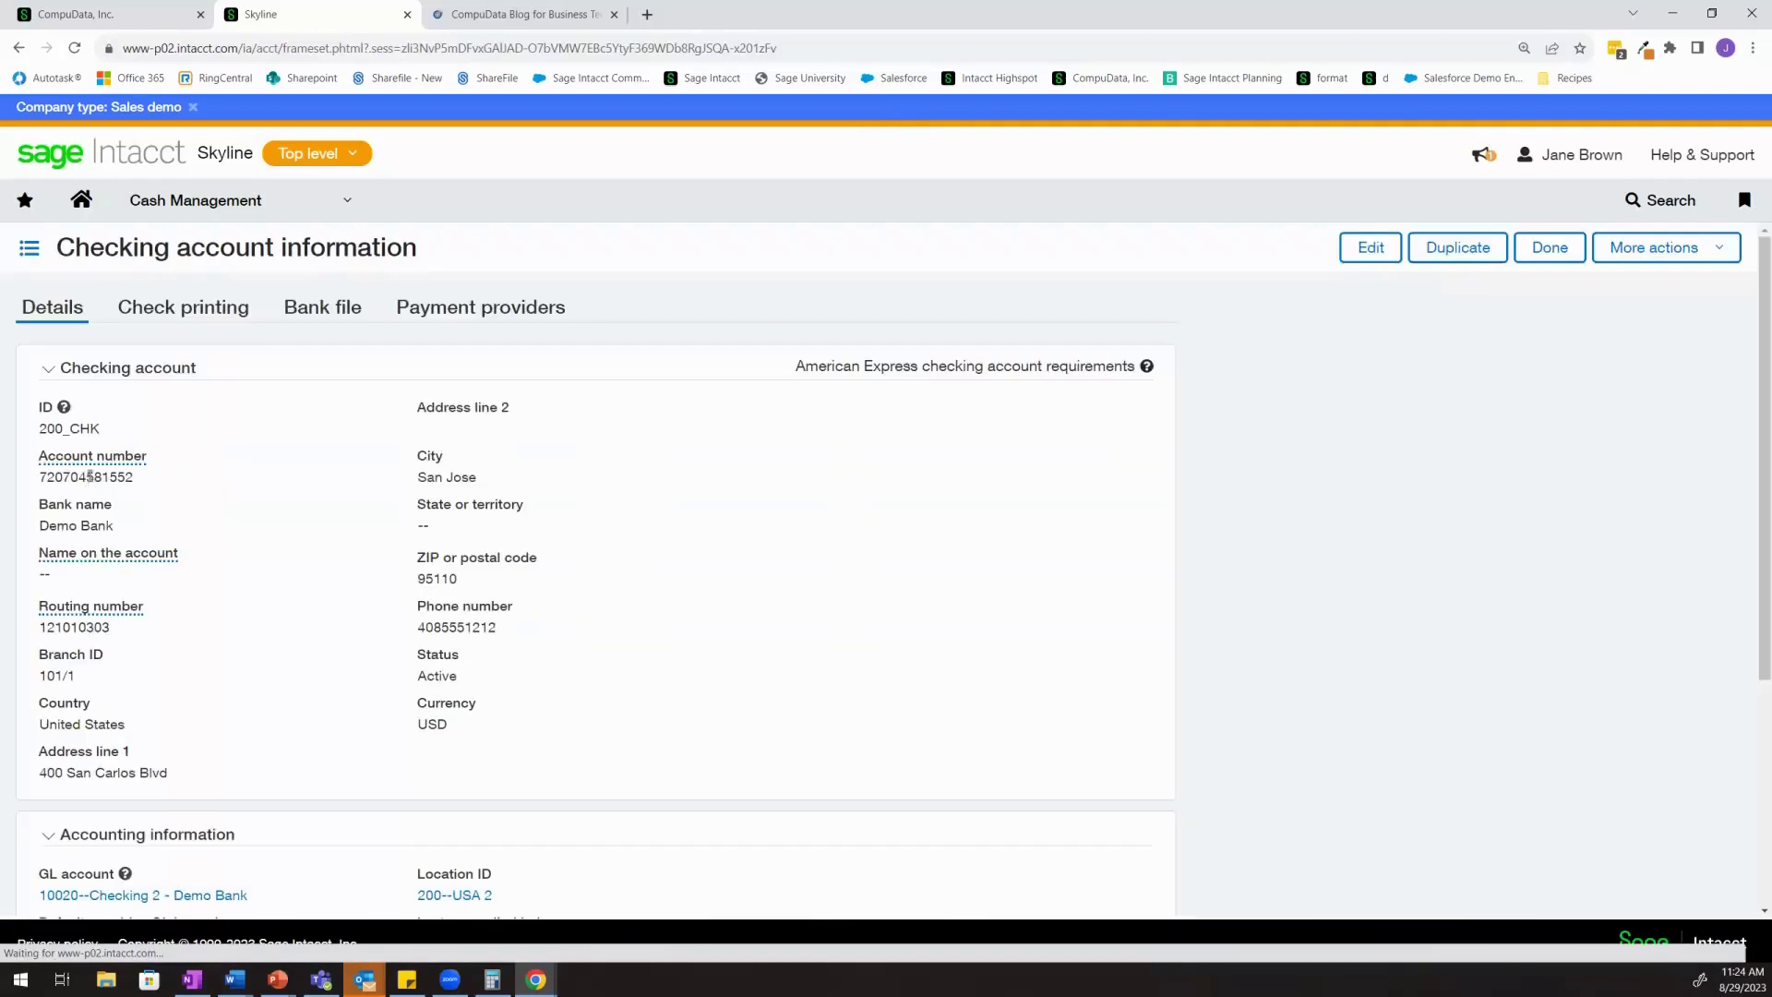
pyautogui.scroll(-2, 470, 711)
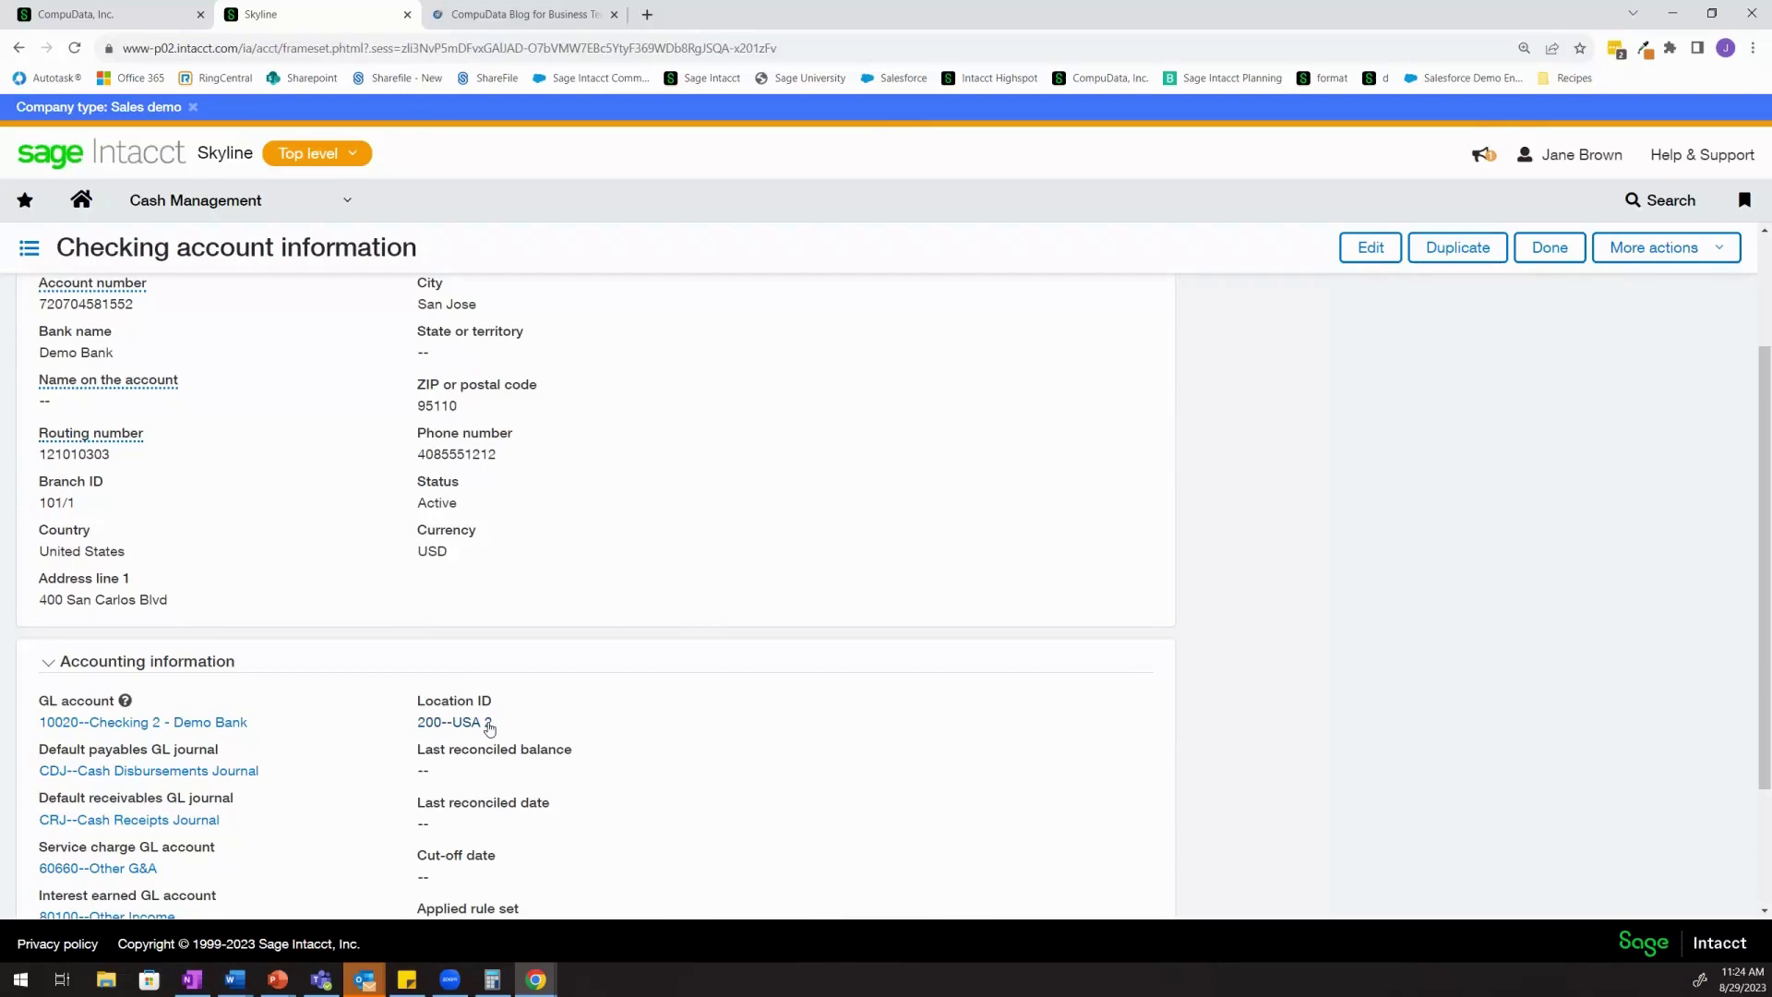
# Start a new payables bill with National Grid as the vendor
pyautogui.click(212, 195)
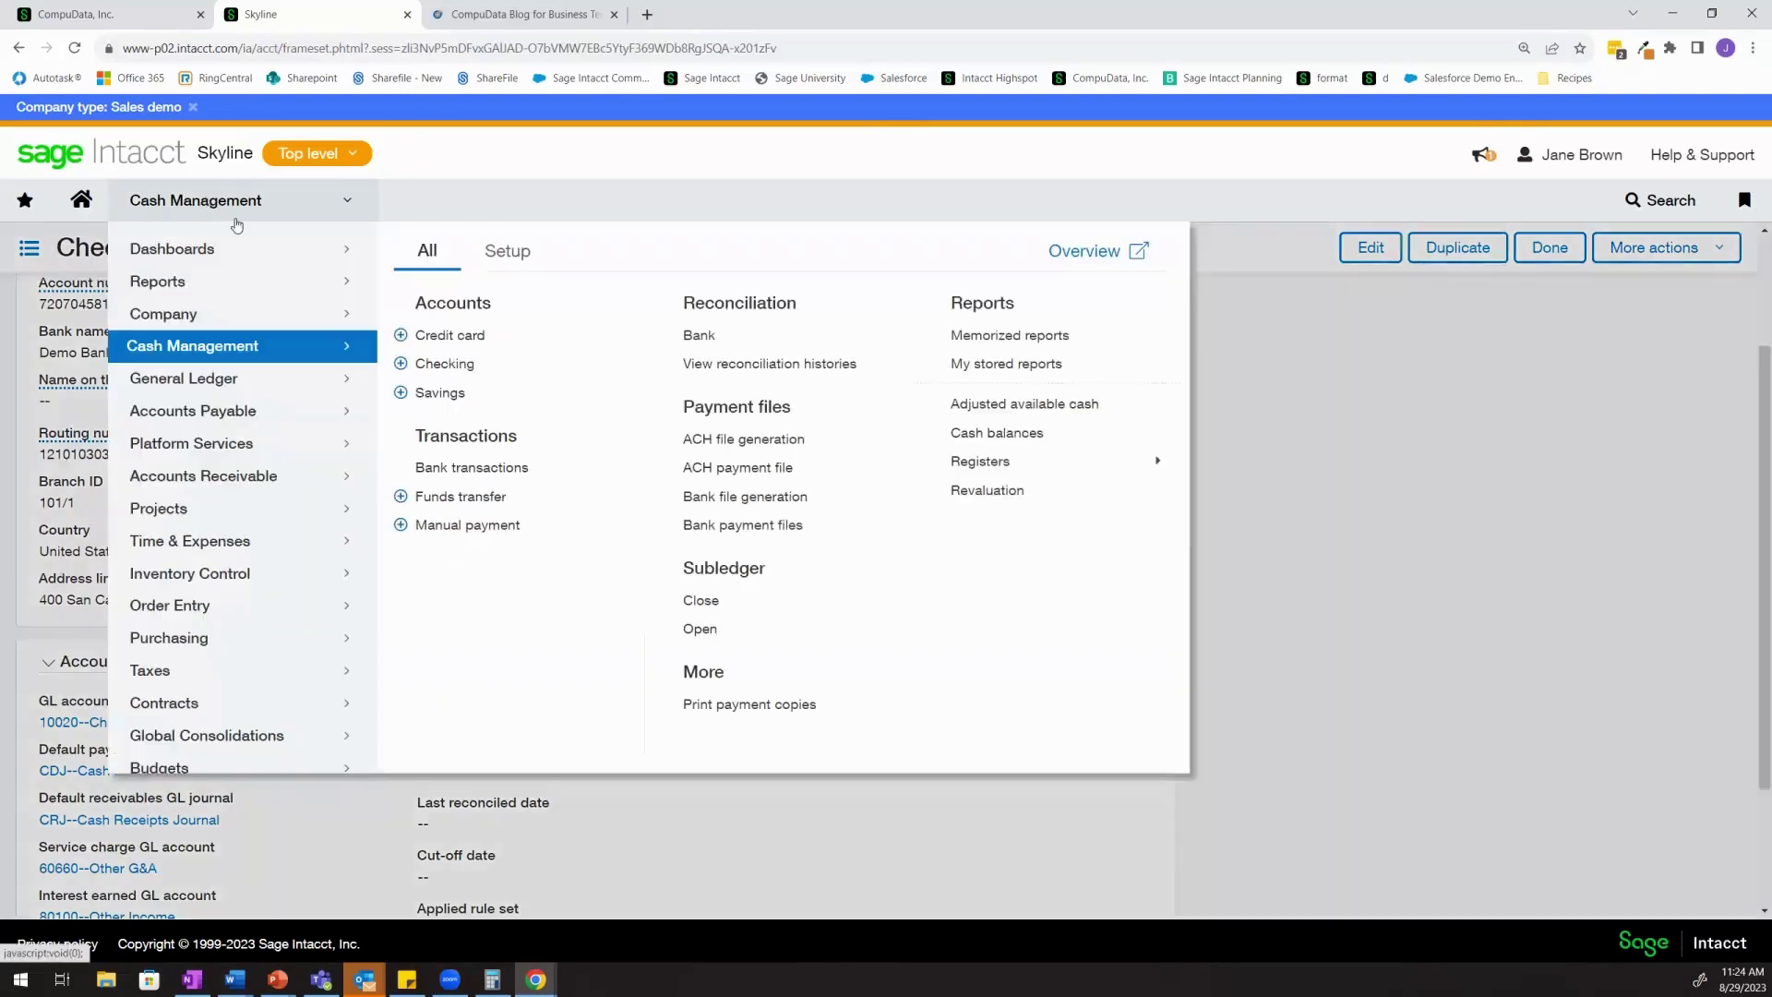
pyautogui.moveTo(228, 413)
pyautogui.click(448, 348)
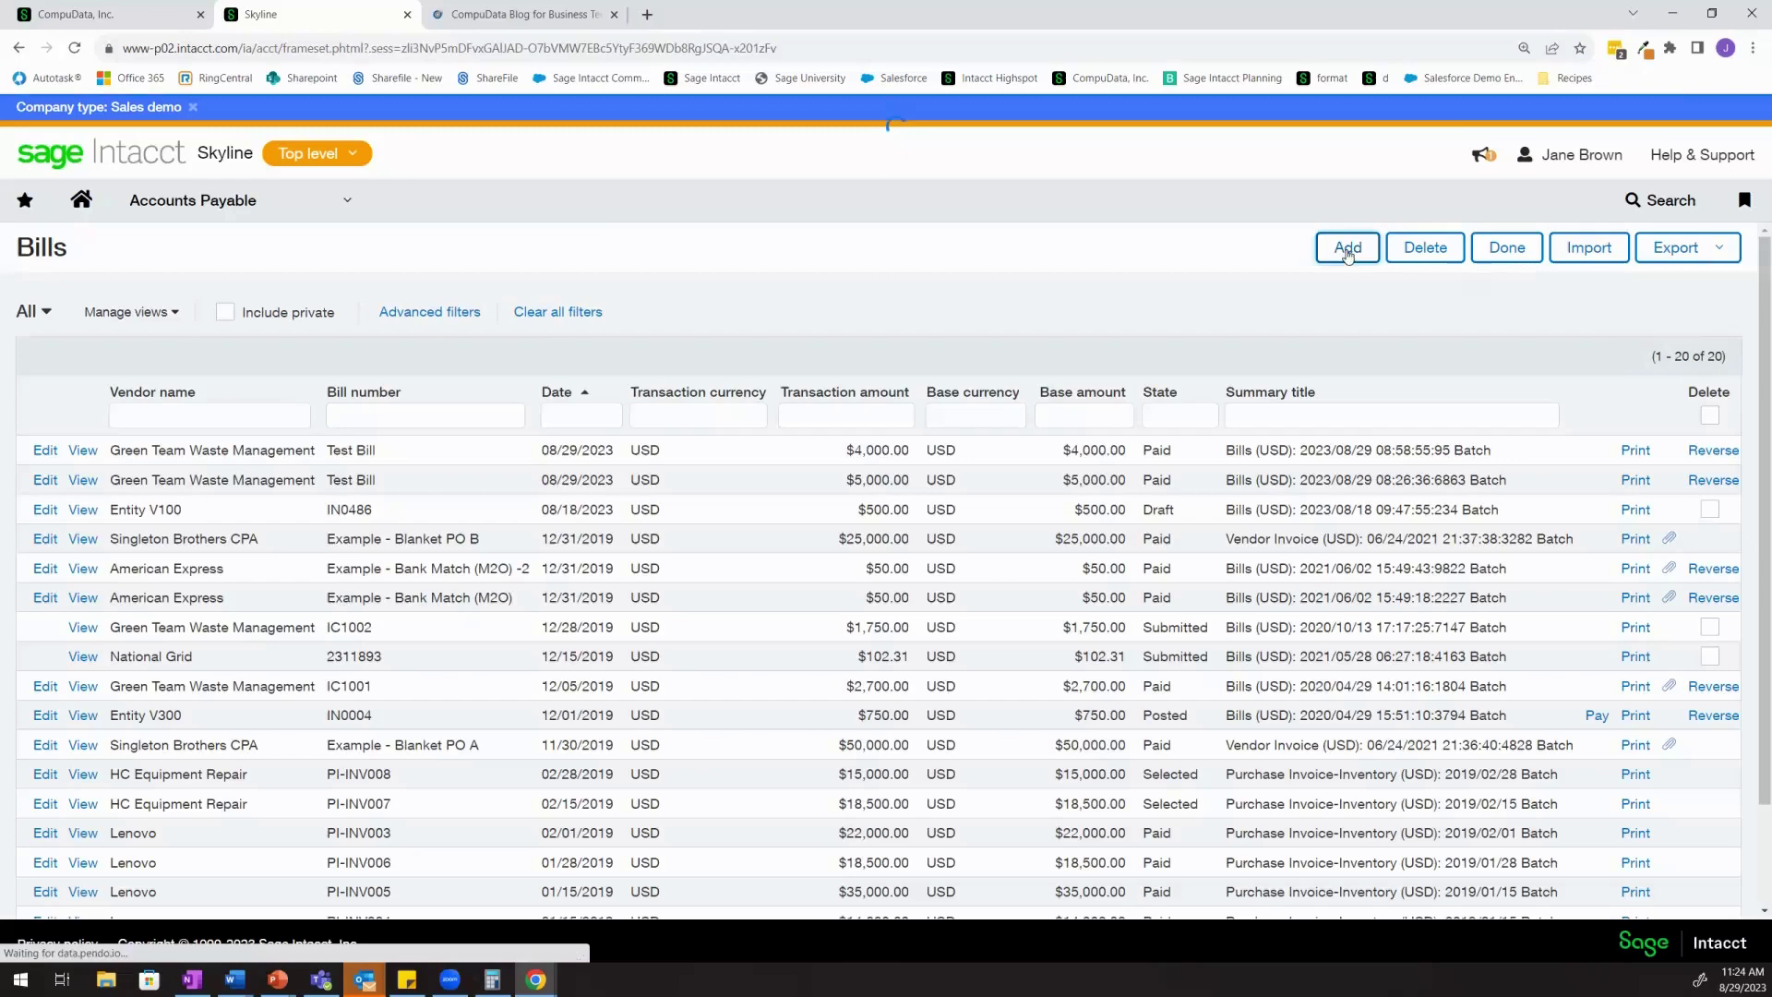
pyautogui.click(1344, 246)
pyautogui.click(355, 391)
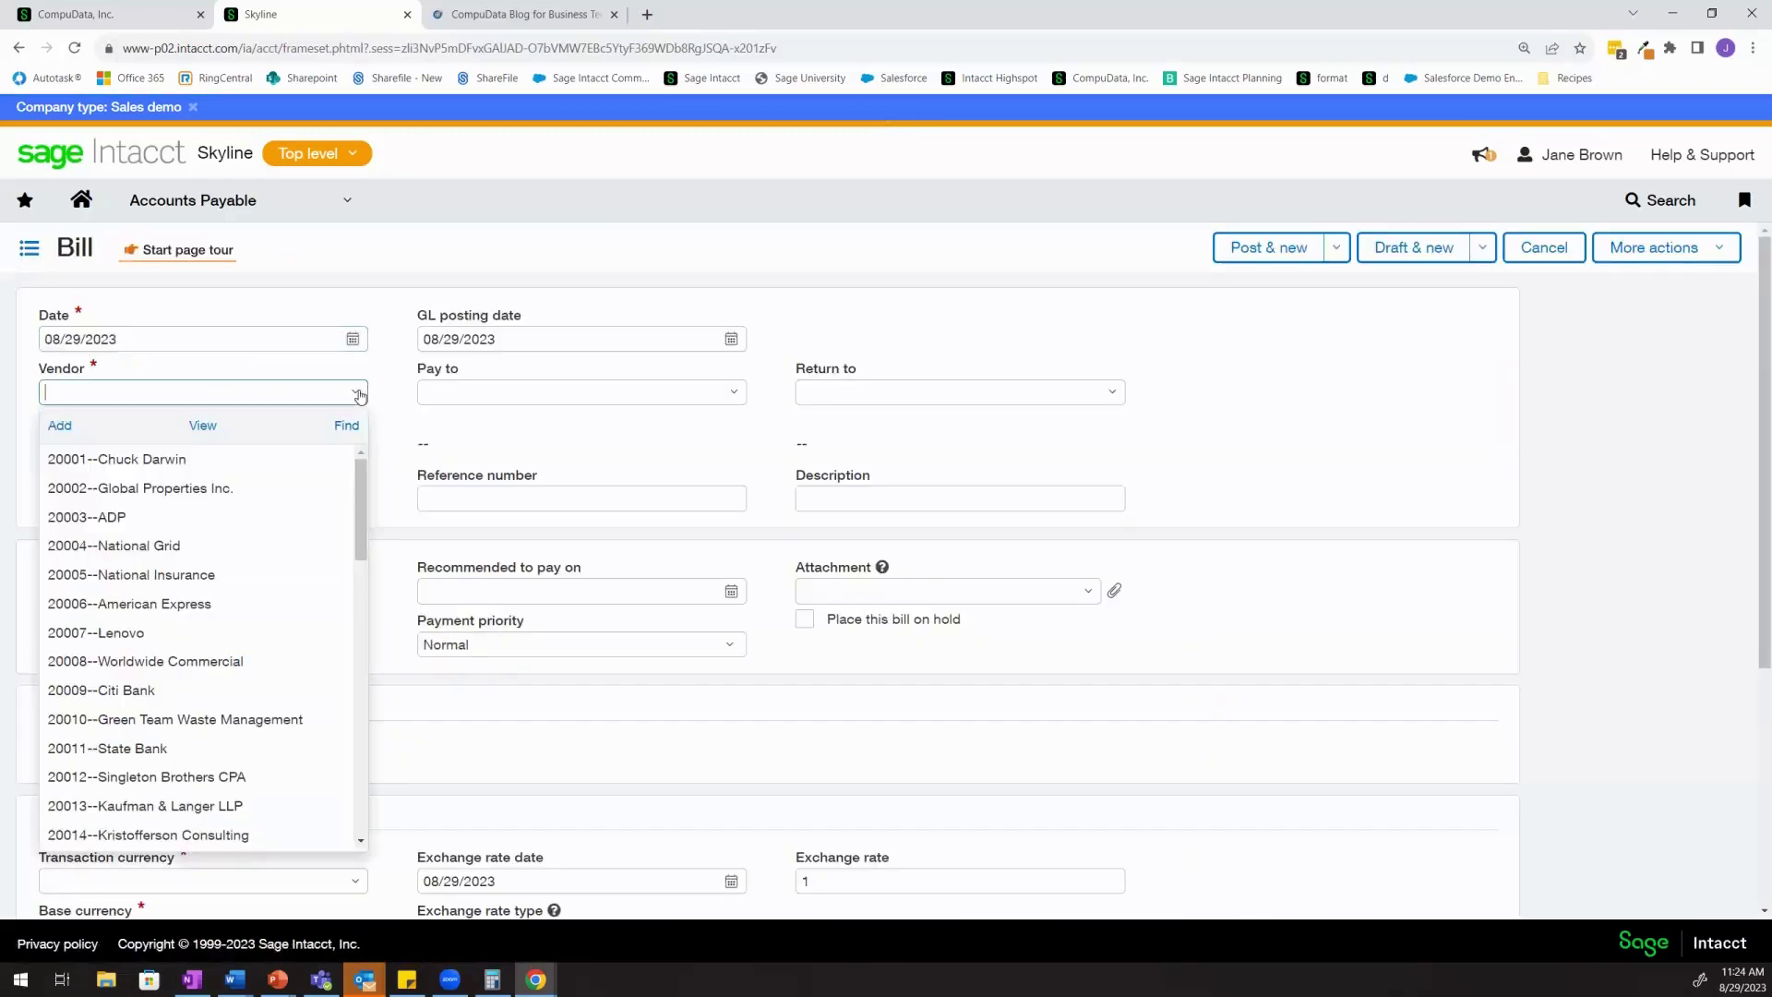
pyautogui.click(161, 552)
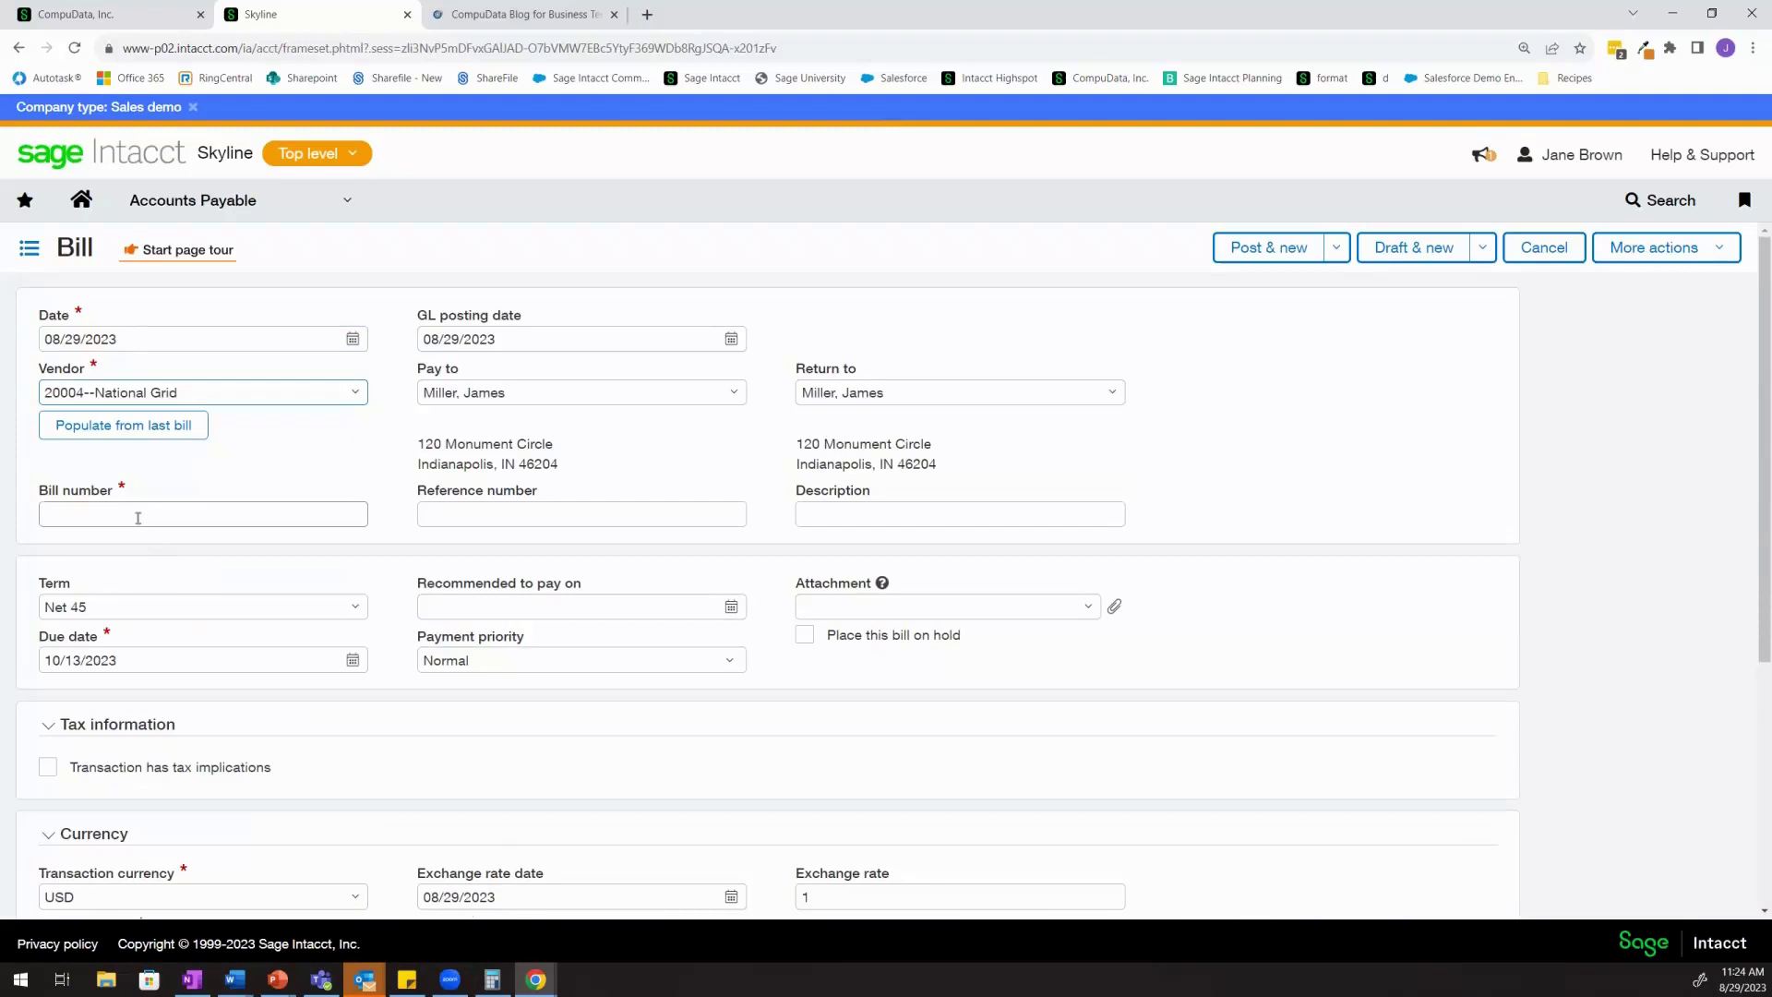
# Enter bill number 'Test' and set the base currency to USD
pyautogui.click(139, 518)
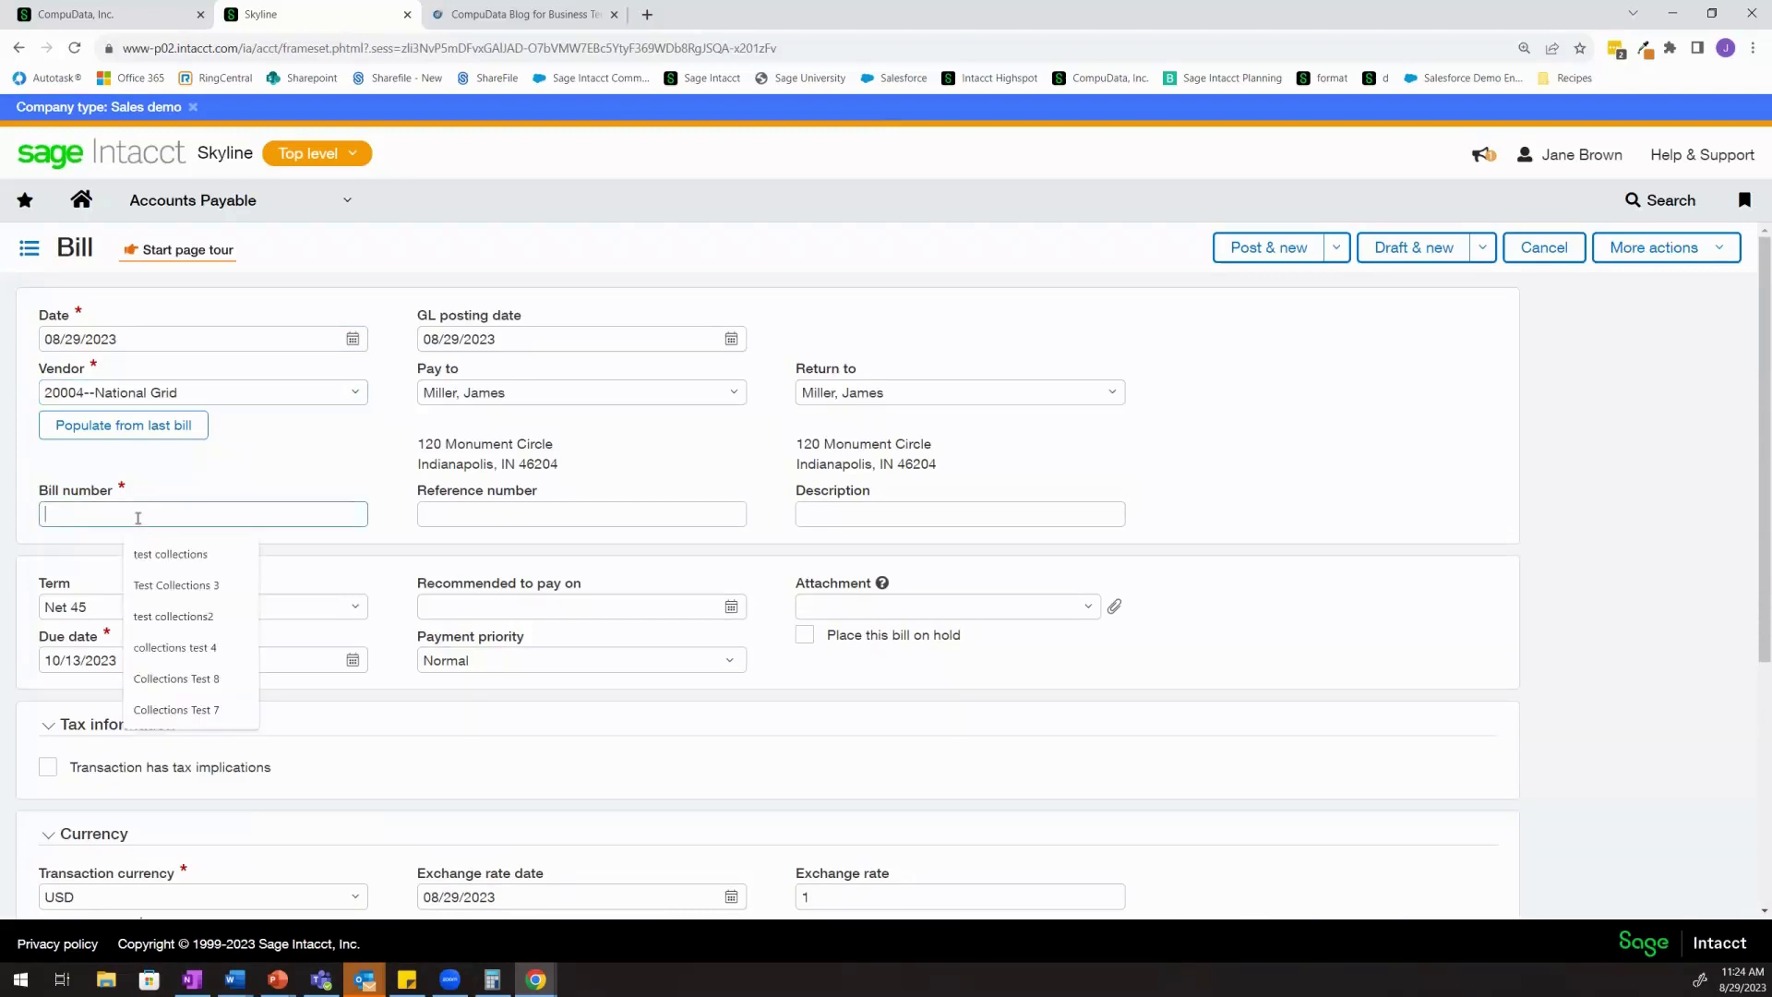
pyautogui.write('Test')
pyautogui.click(265, 482)
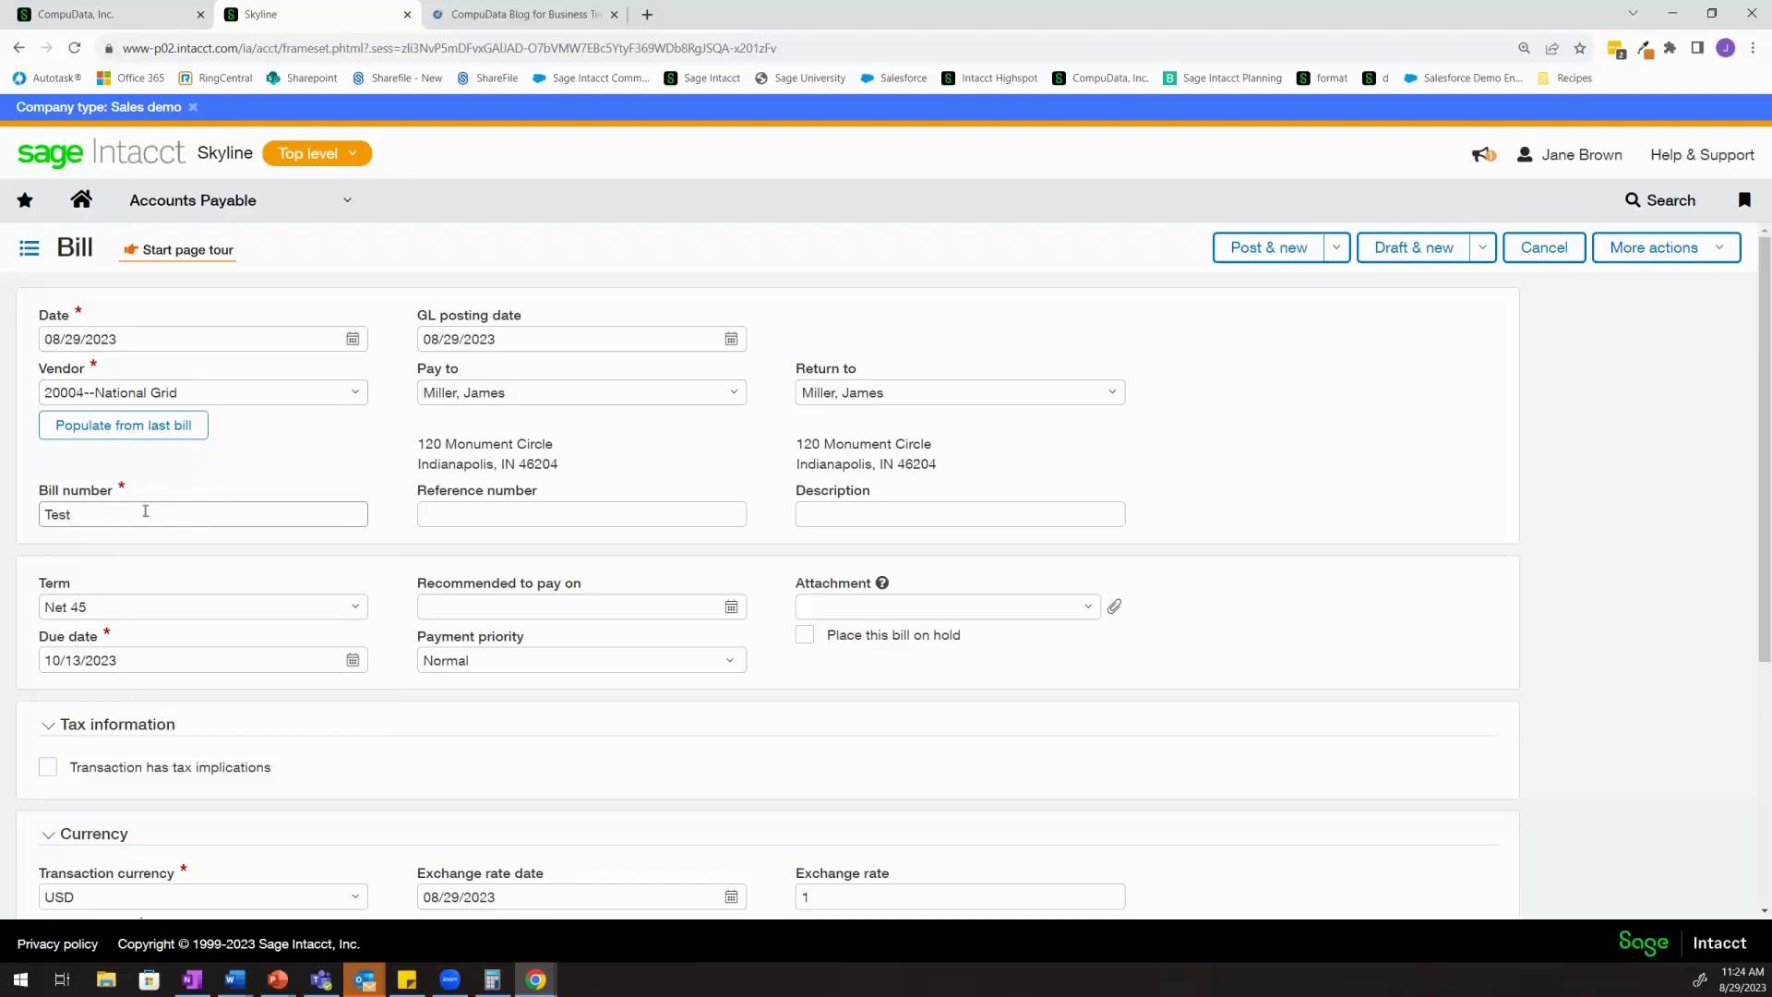
pyautogui.scroll(-3, 461, 581)
pyautogui.scroll(-1, 445, 577)
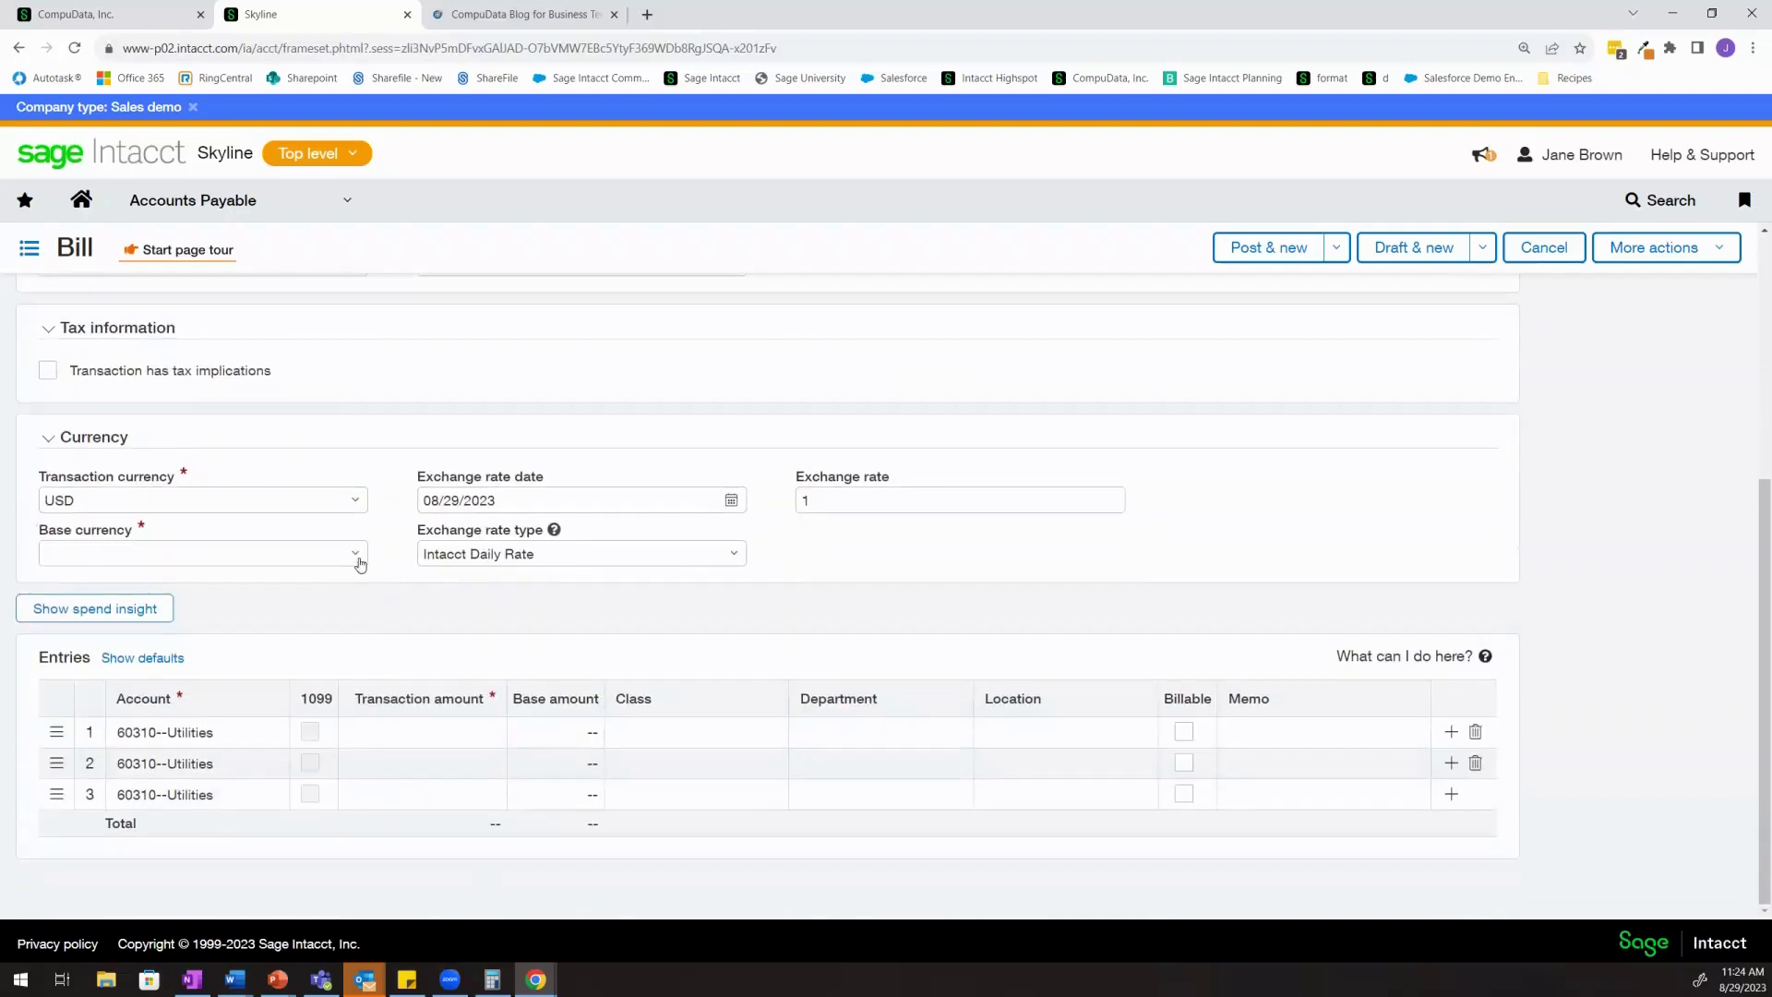
pyautogui.click(359, 556)
pyautogui.click(88, 707)
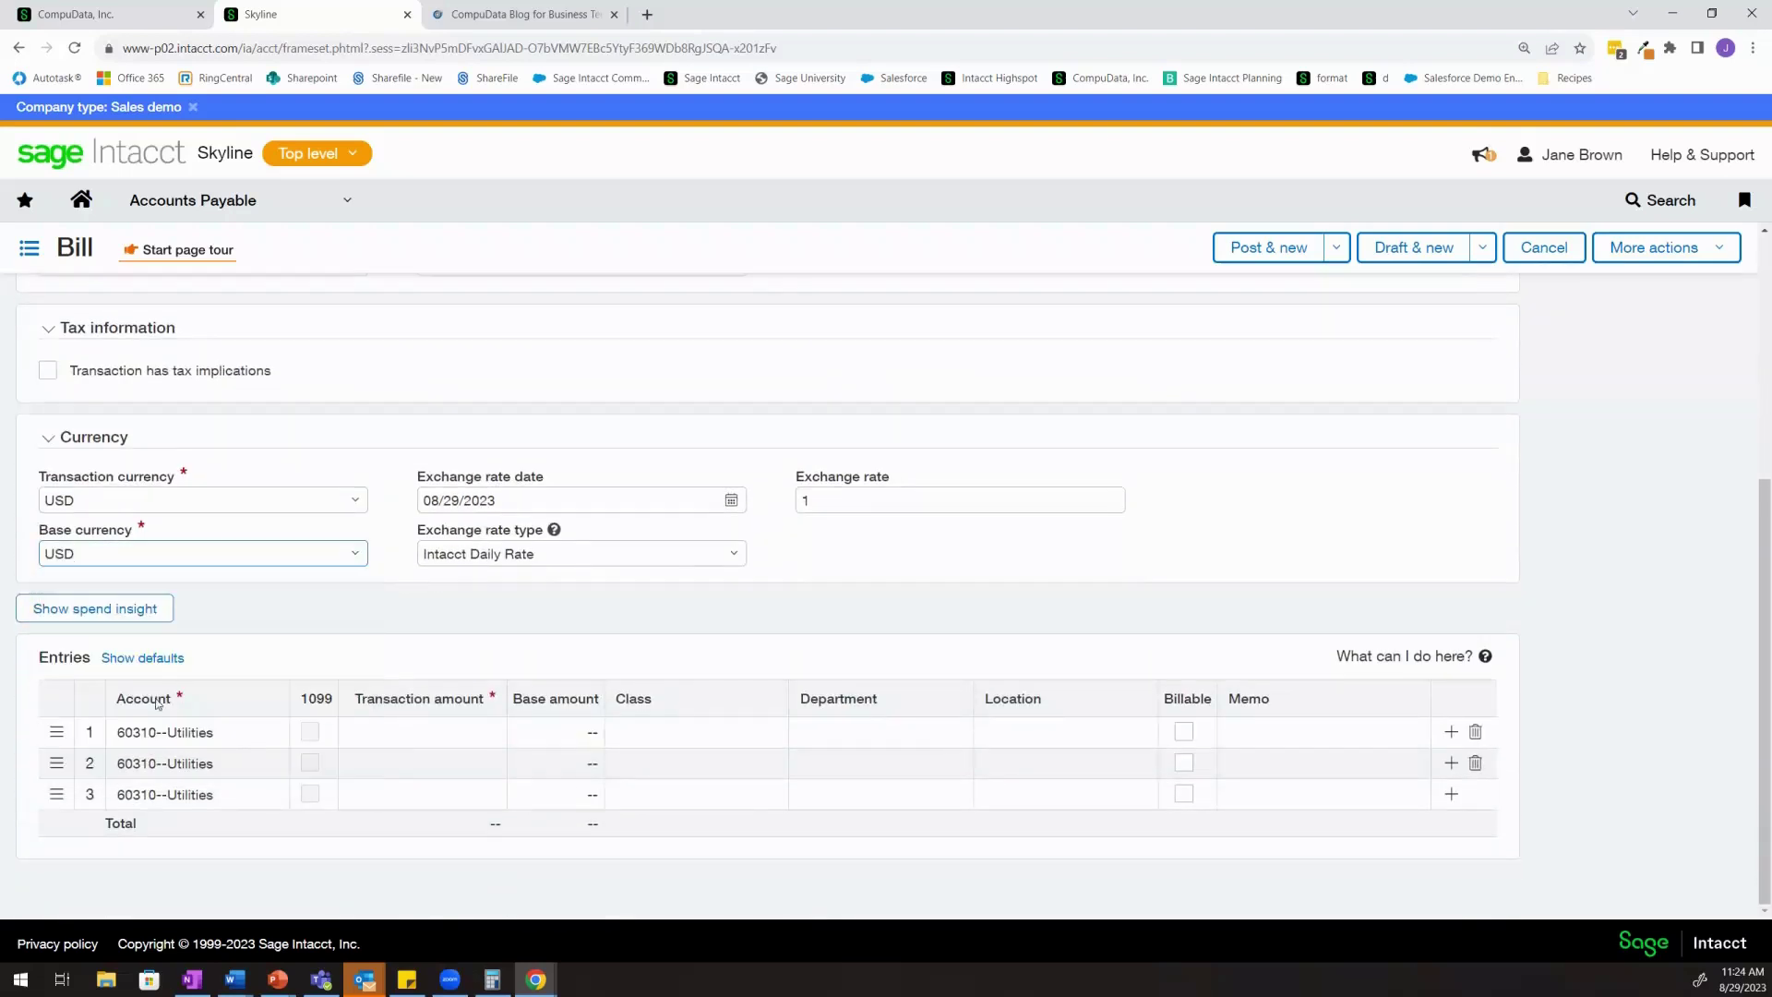
# Fill line 1: 700, class 100--Terminal 1, department 100--Sales, location 100--USA 1
pyautogui.click(409, 735)
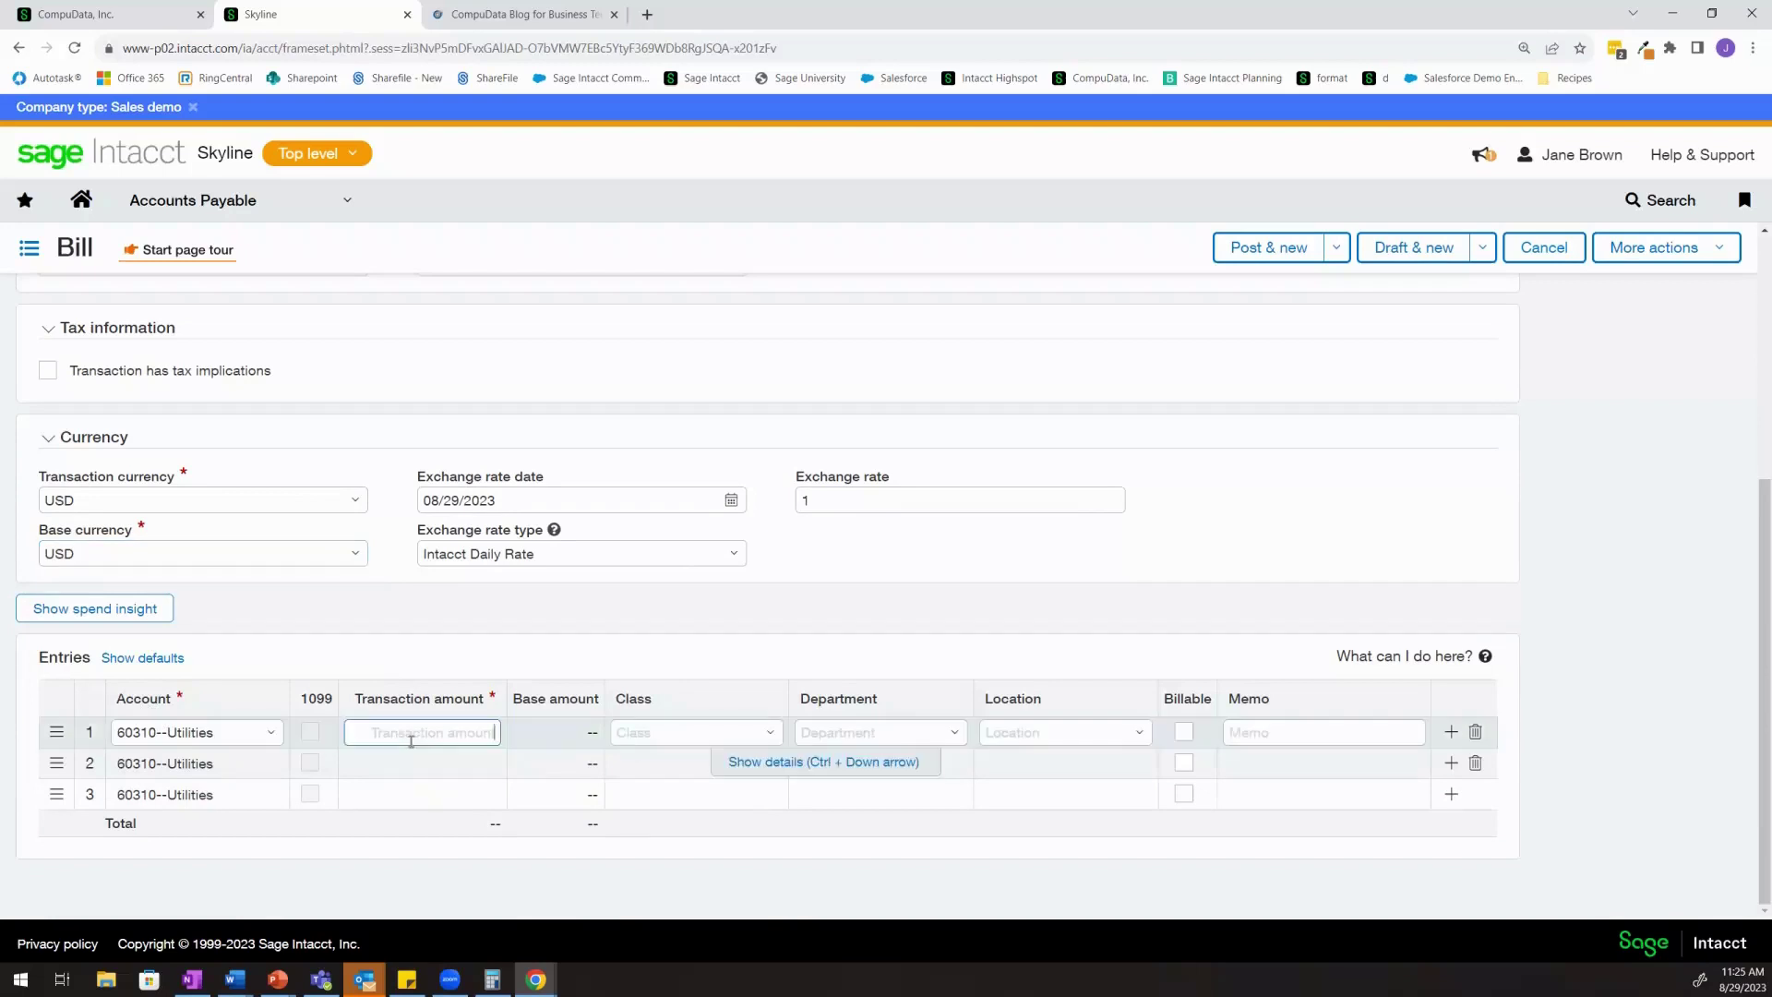
pyautogui.write('700')
pyautogui.click(771, 735)
pyautogui.click(665, 525)
pyautogui.click(960, 732)
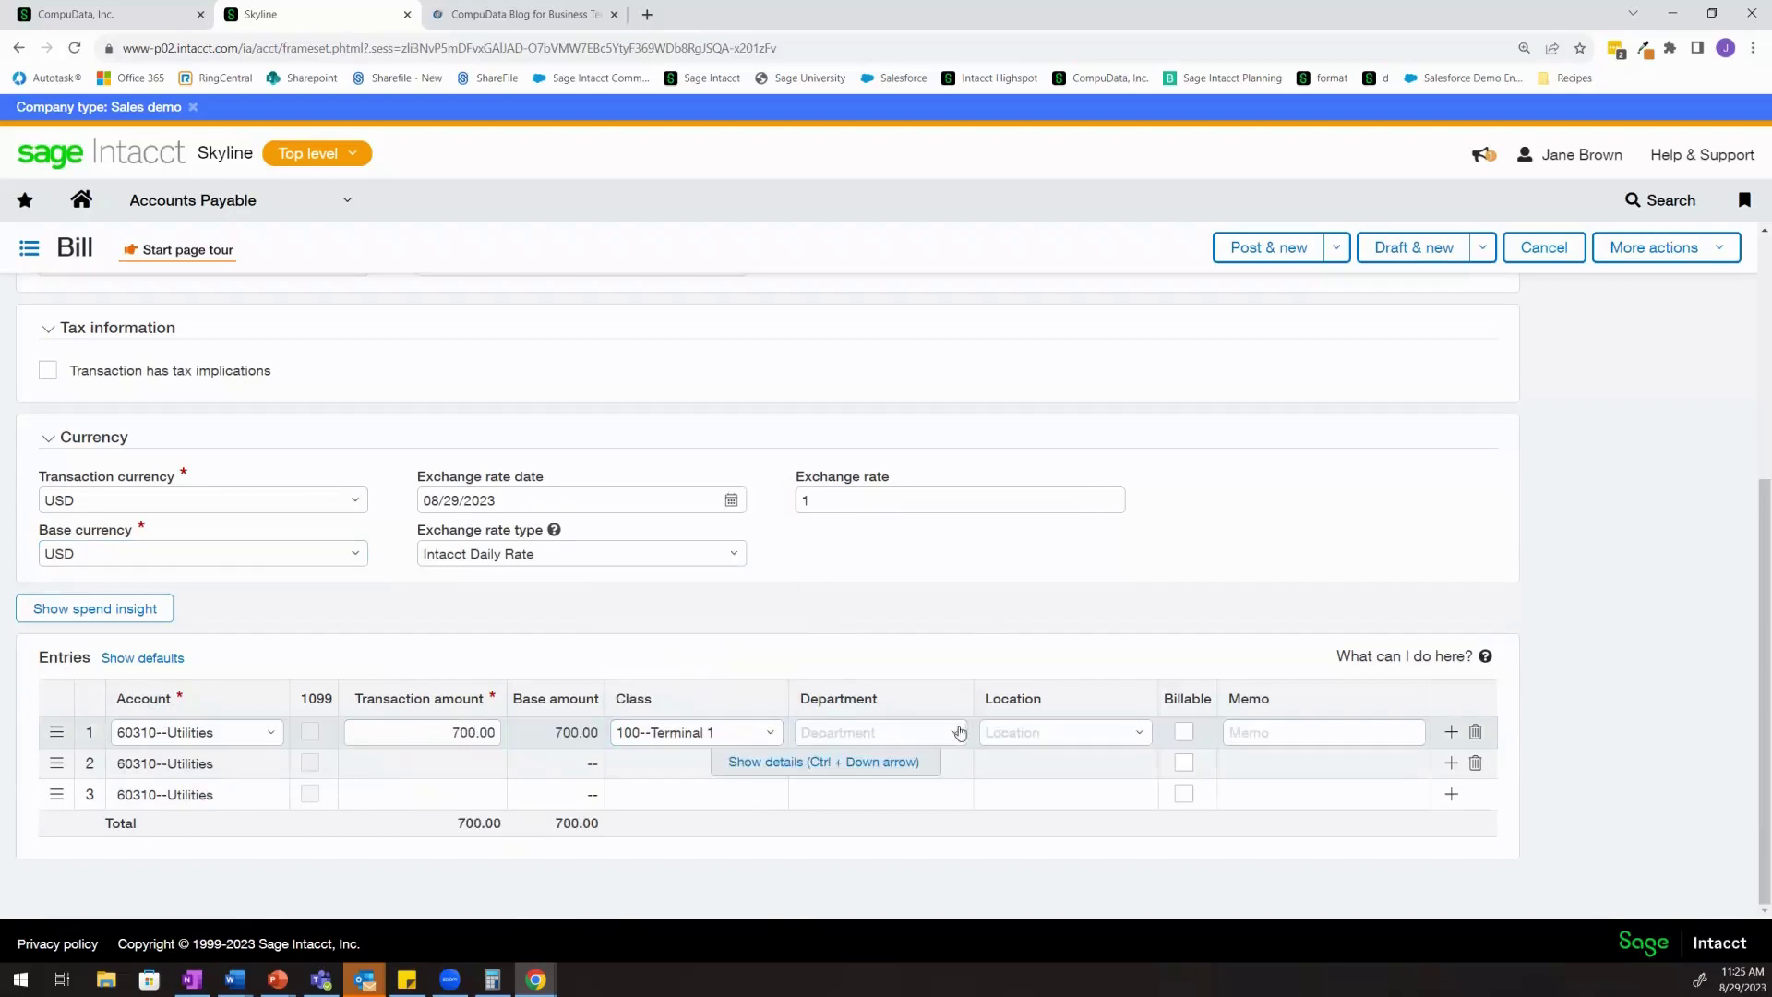
pyautogui.click(831, 553)
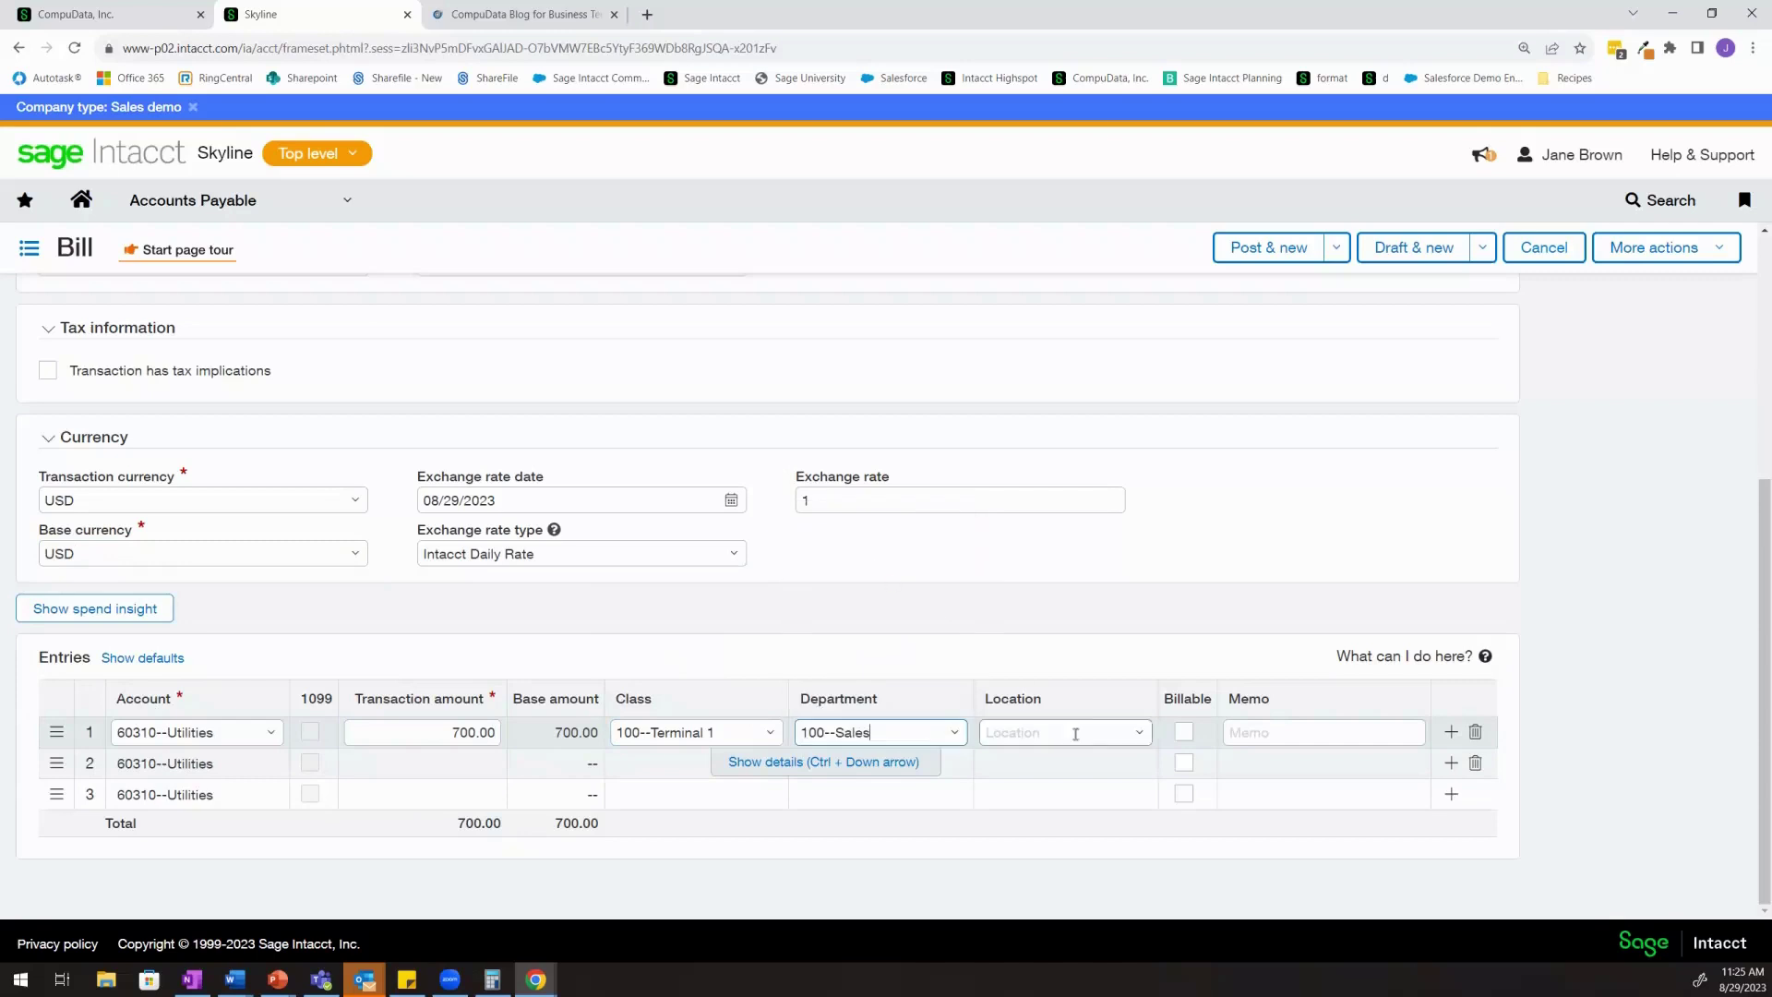
pyautogui.click(1139, 734)
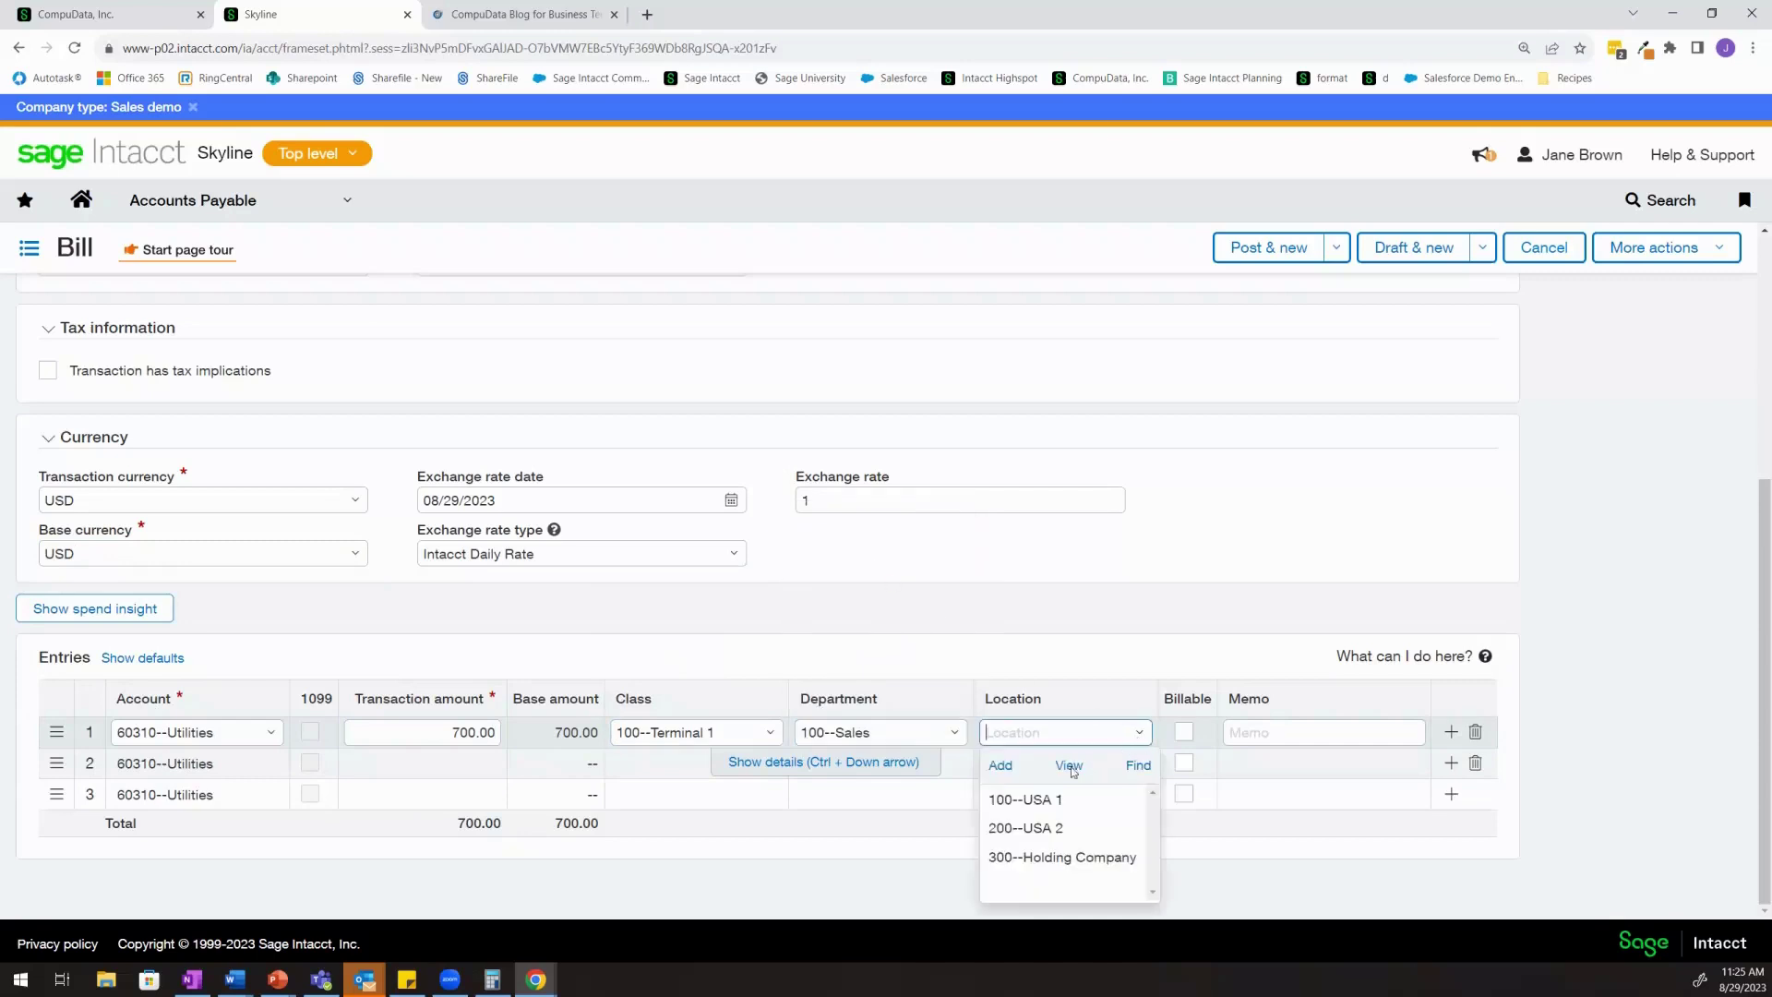
pyautogui.click(1036, 803)
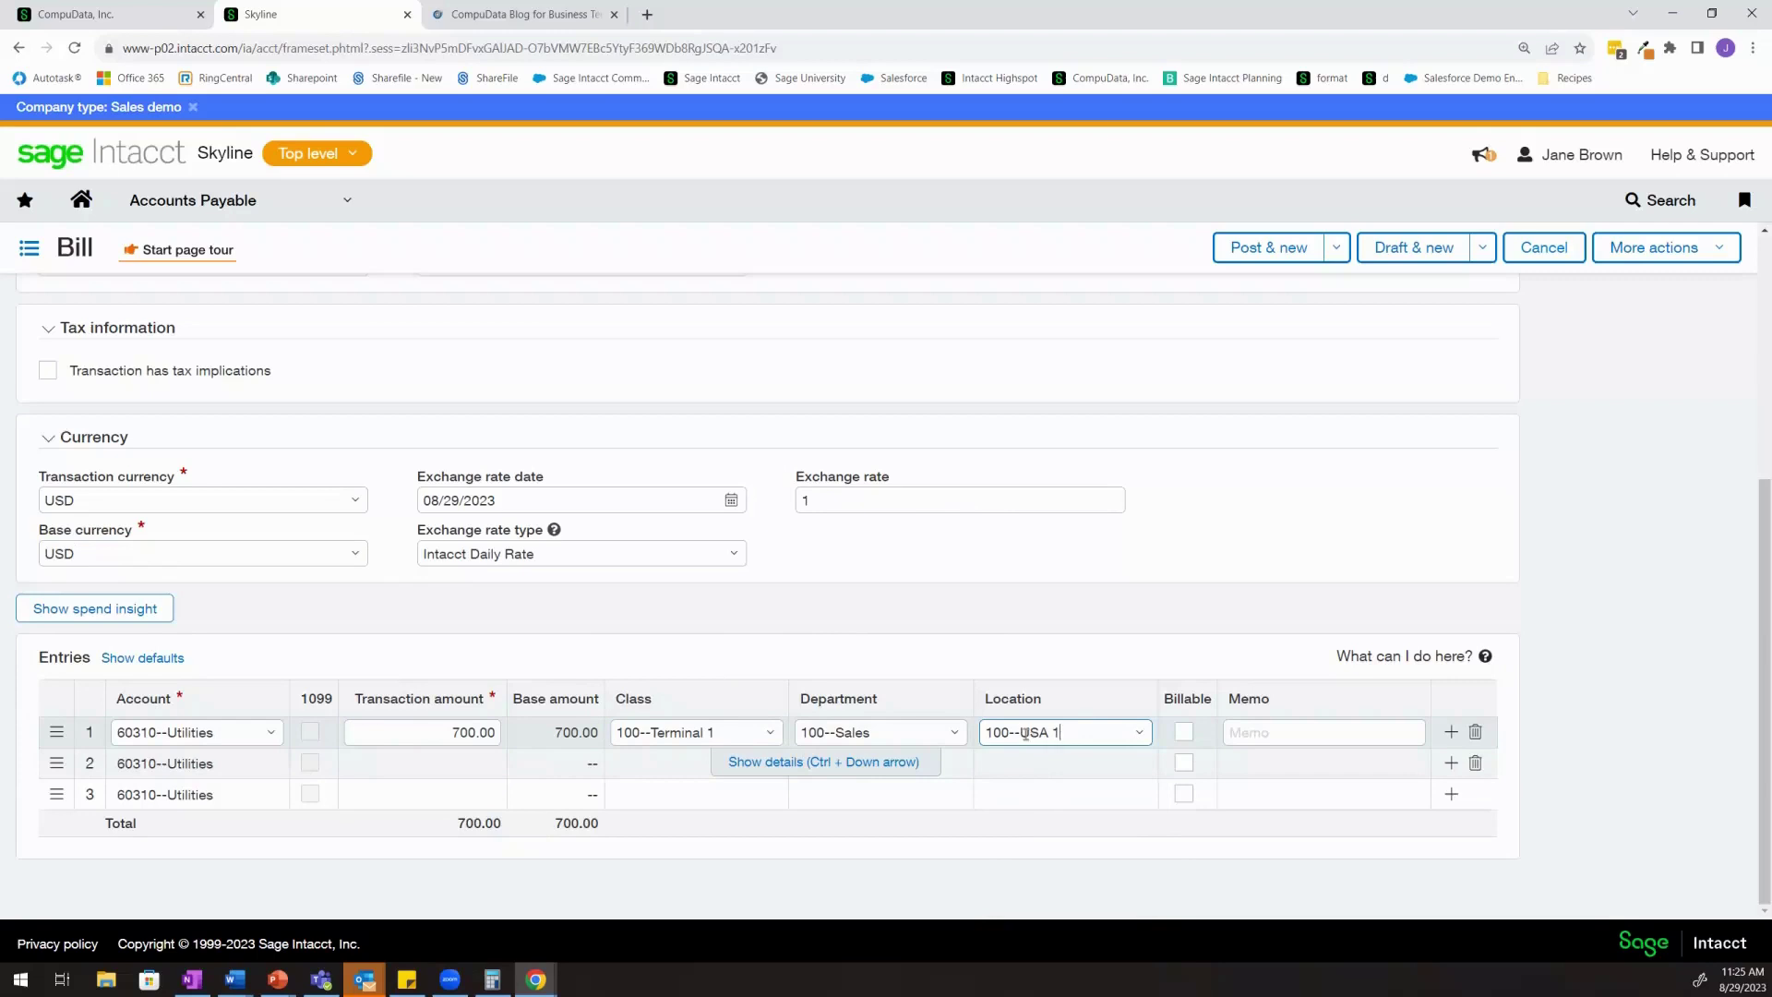
pyautogui.click(1336, 247)
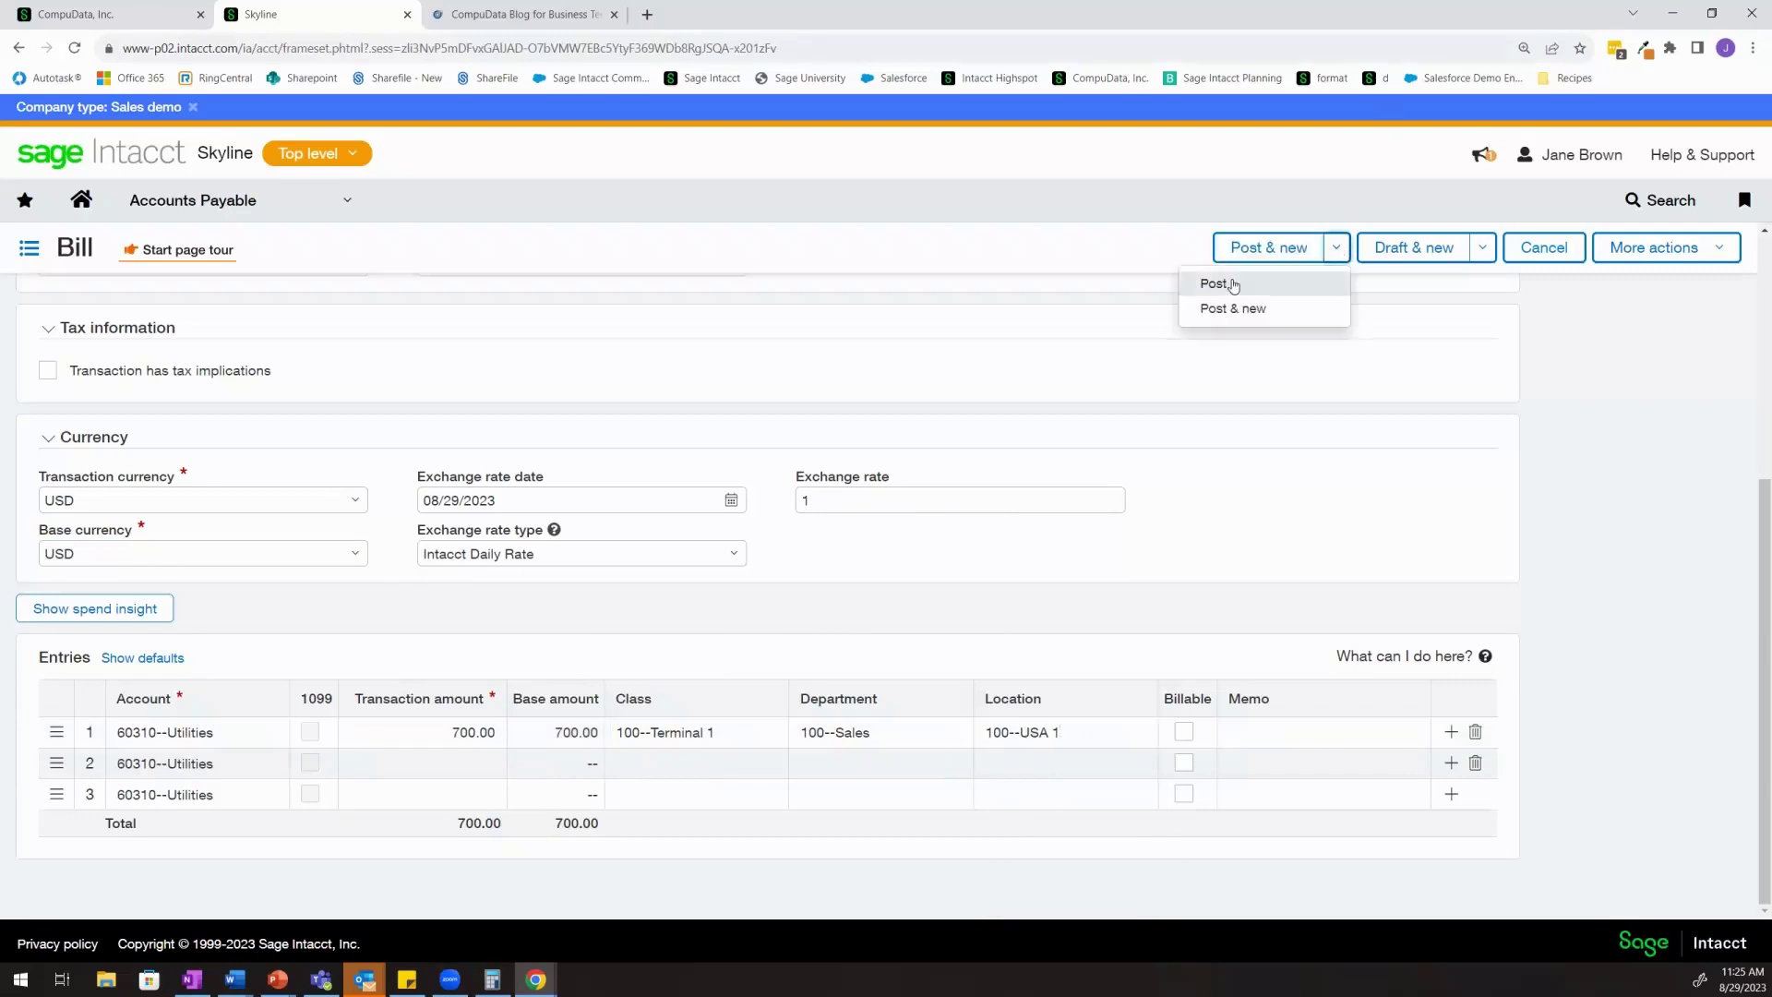
# Post the National Grid bill and start a full-page payment for it
pyautogui.click(1229, 284)
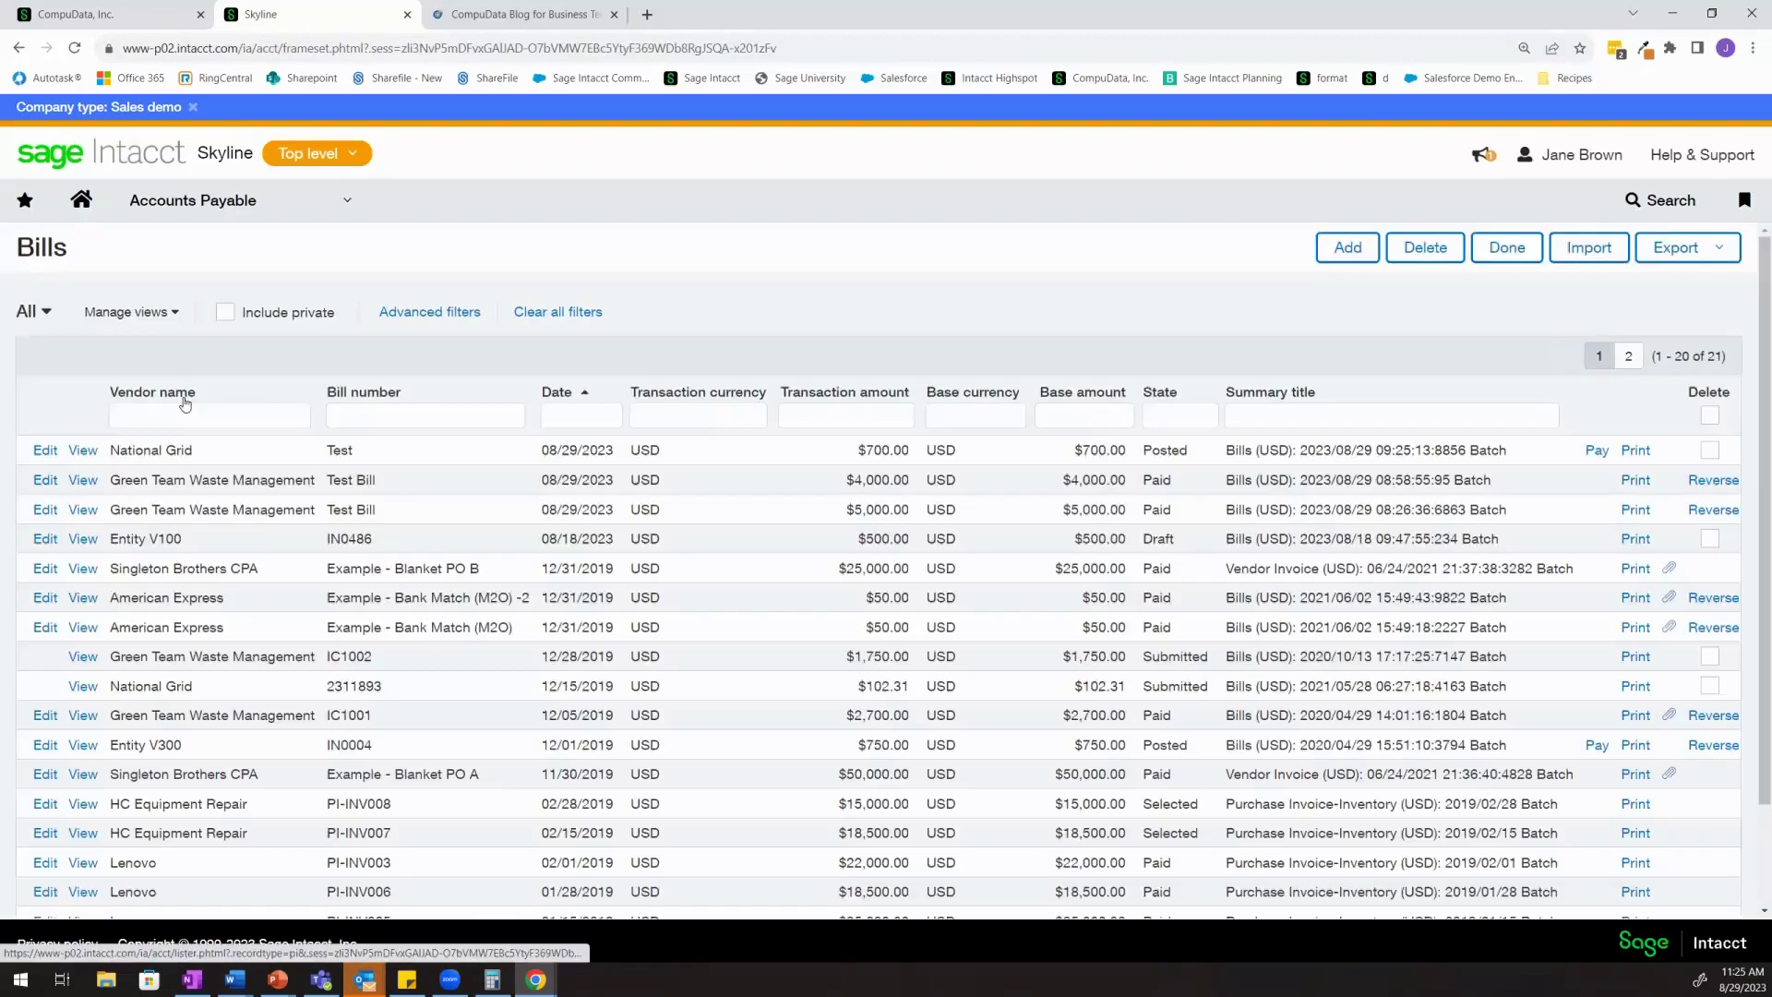
pyautogui.click(1596, 451)
pyautogui.click(1402, 355)
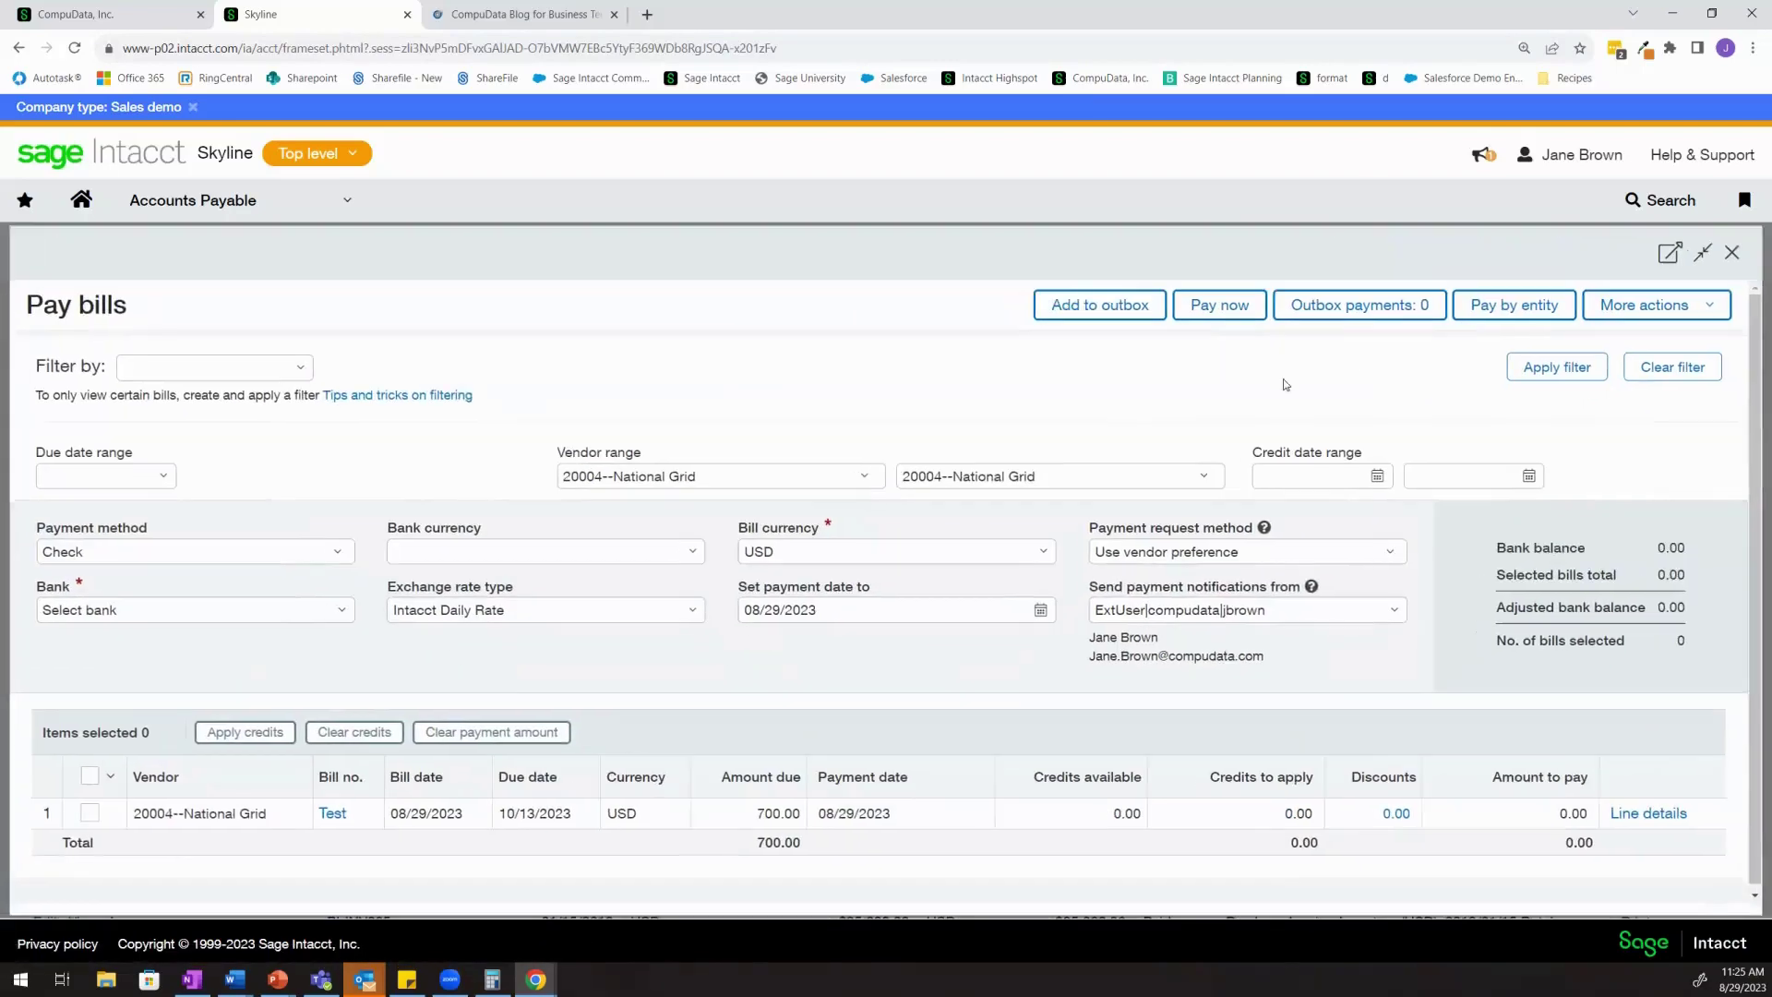
# Pay the $700 bill by record transfer from 200_CHK--Demo Bank and save
pyautogui.click(339, 551)
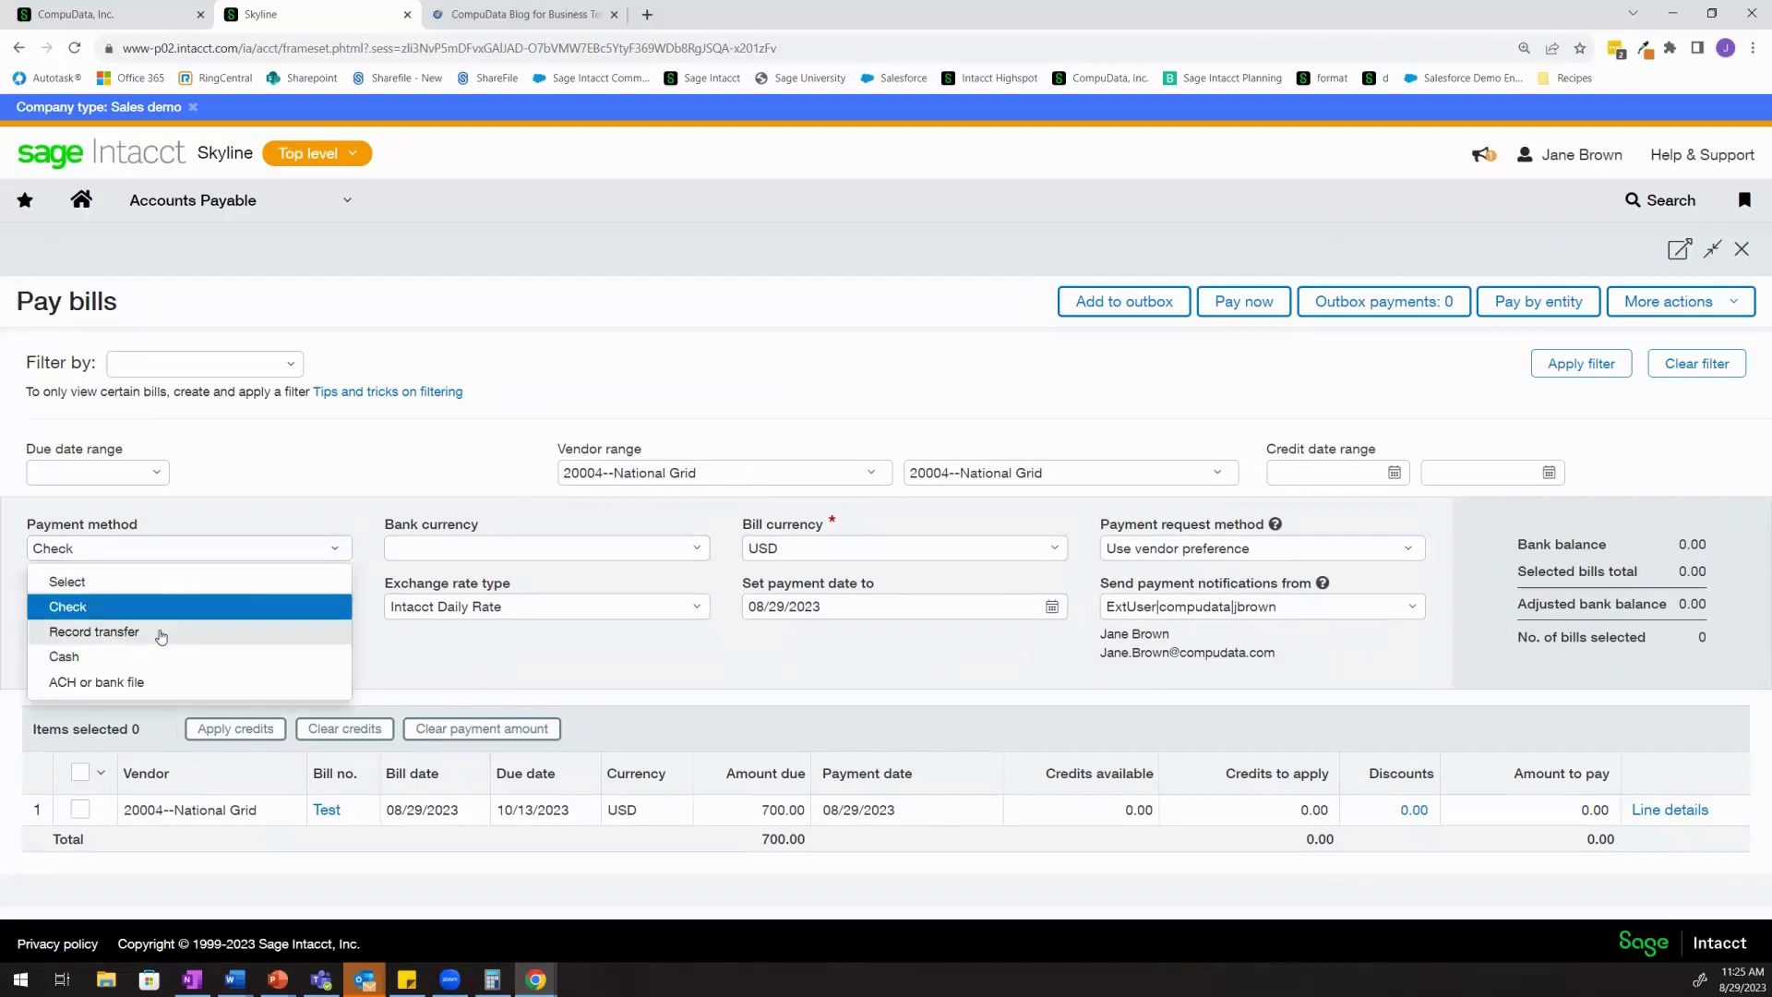
pyautogui.click(236, 633)
pyautogui.click(325, 603)
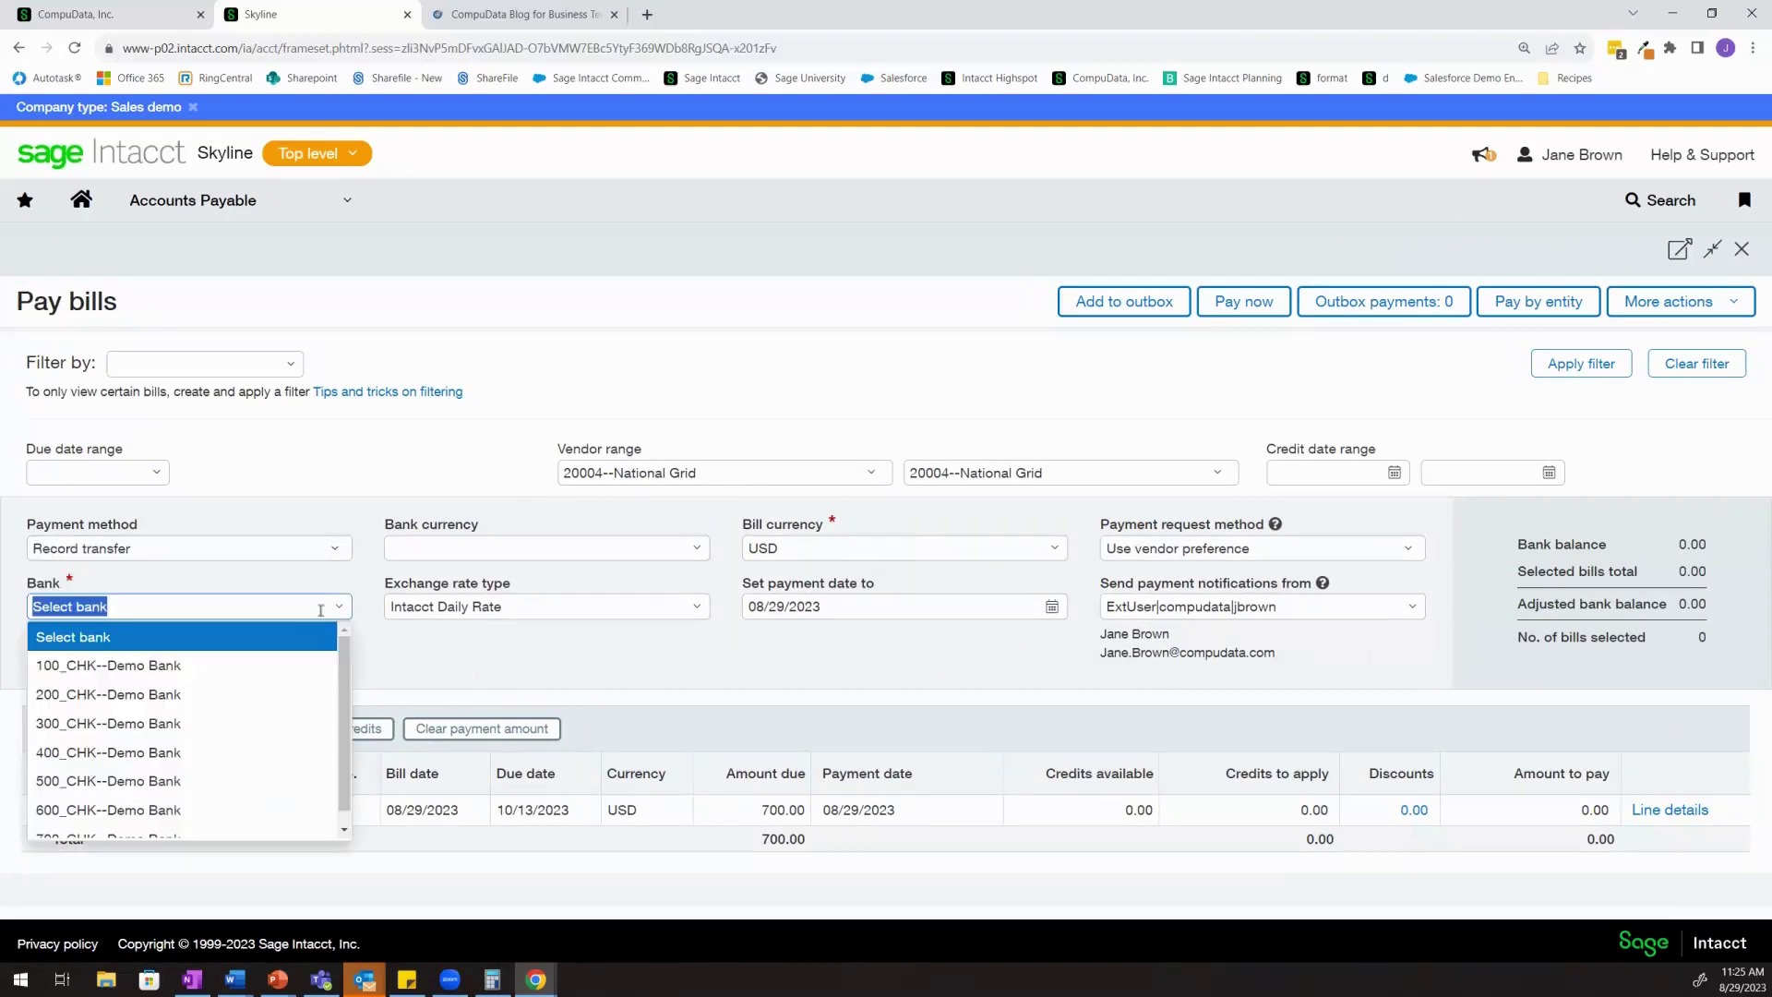
pyautogui.click(115, 697)
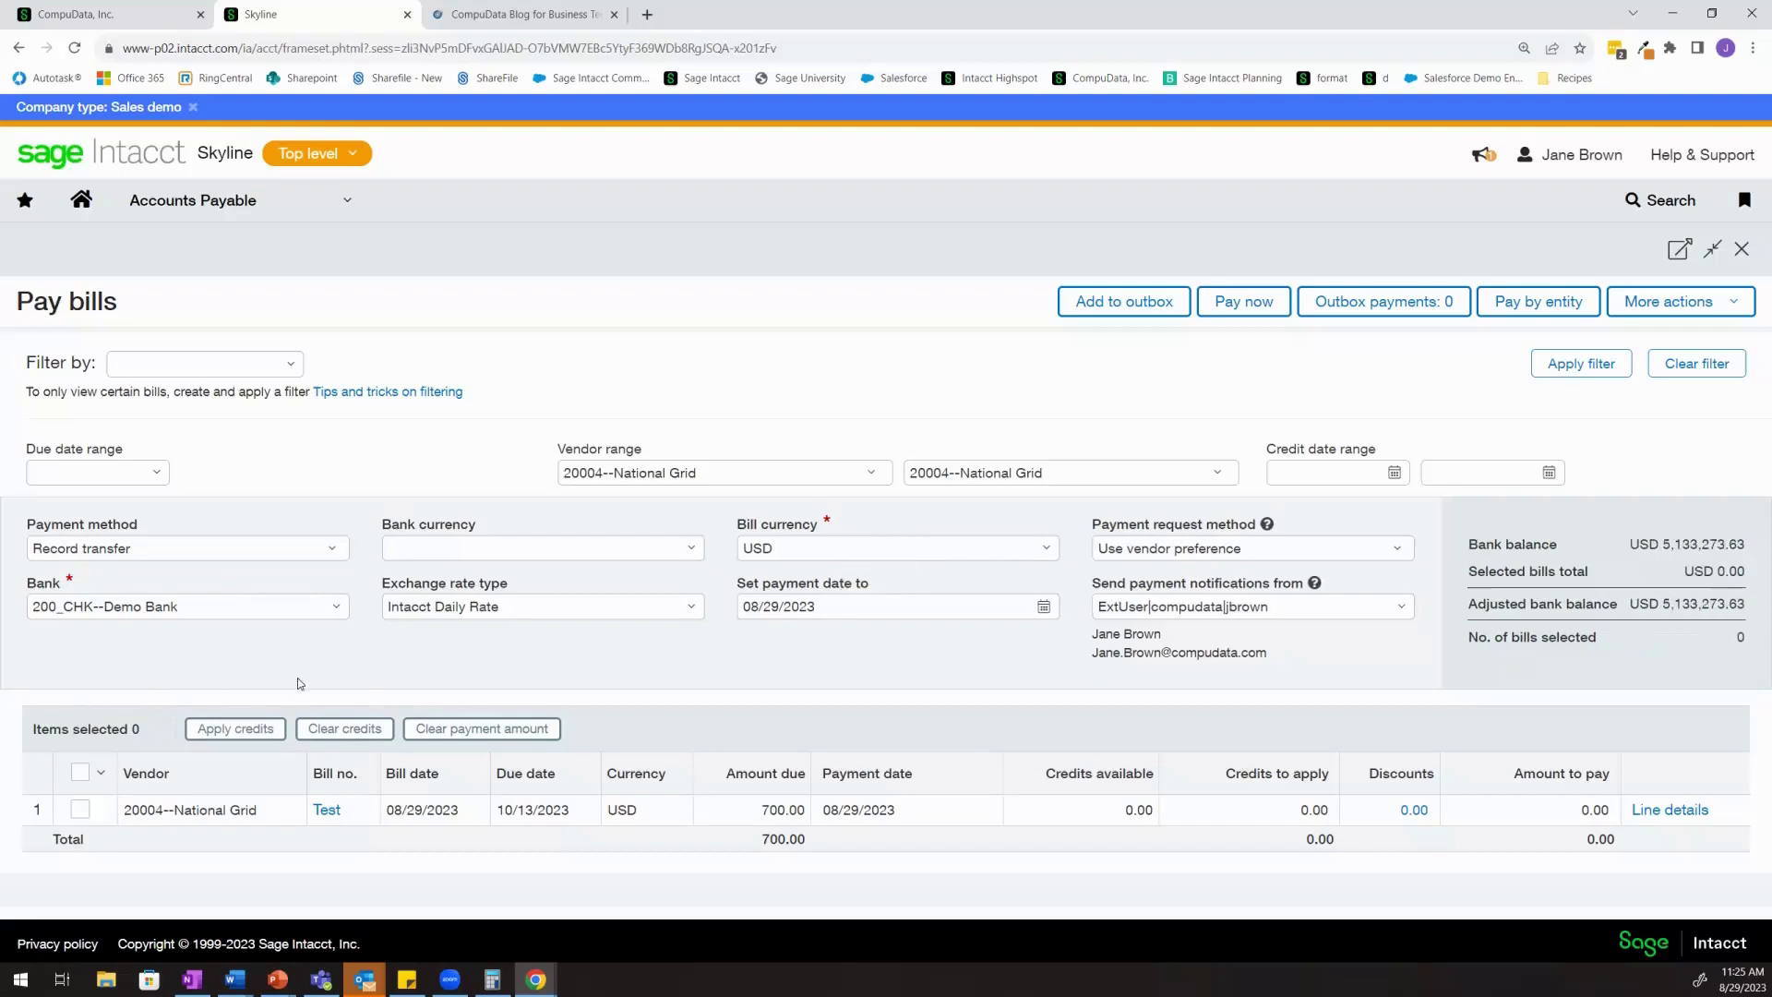
pyautogui.click(80, 810)
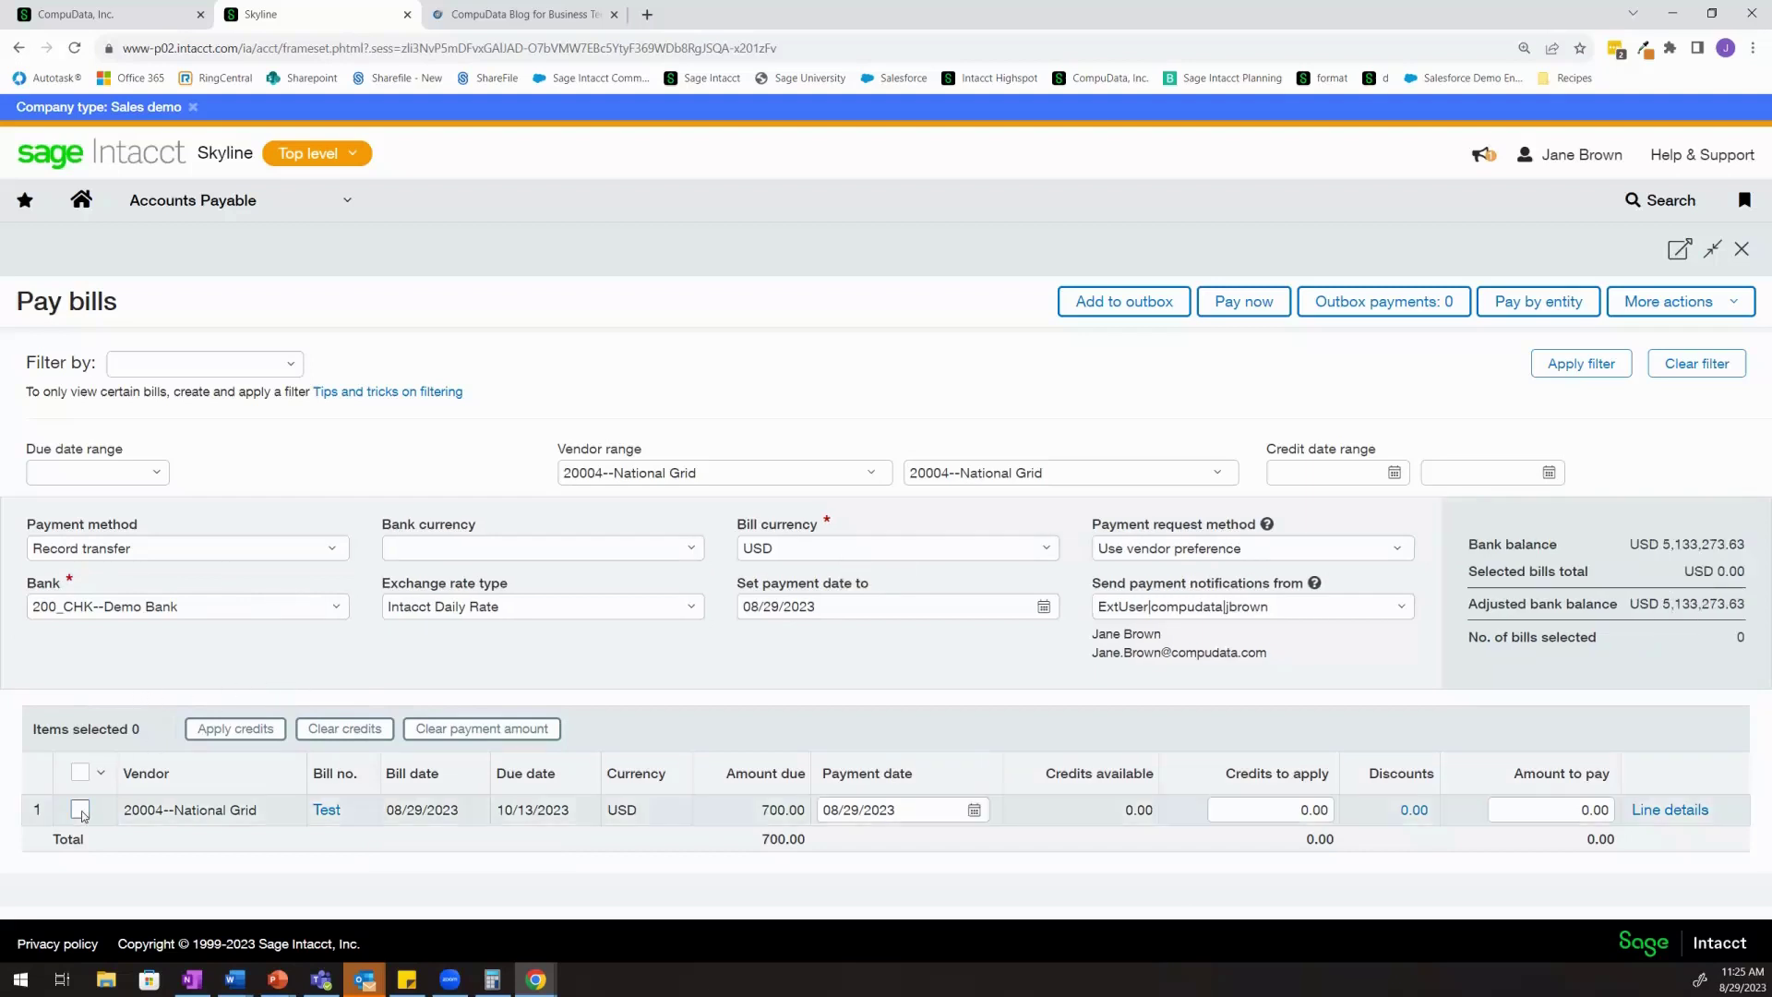
pyautogui.click(1272, 304)
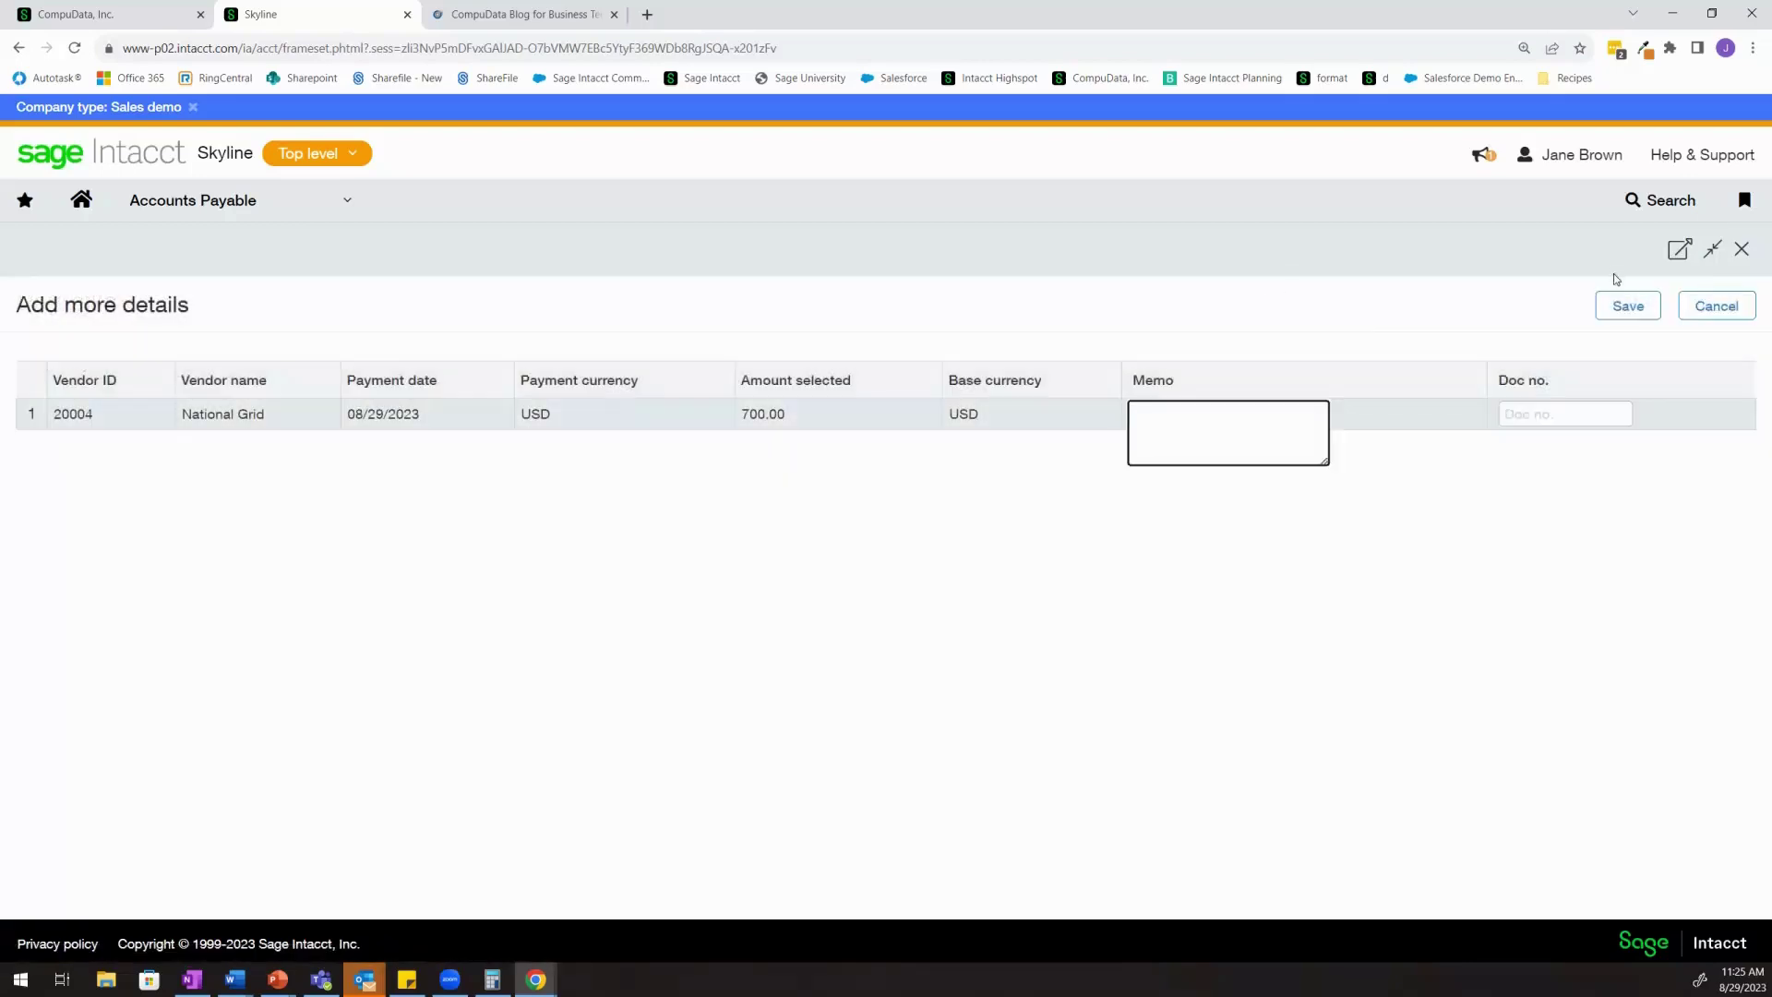
pyautogui.click(1628, 305)
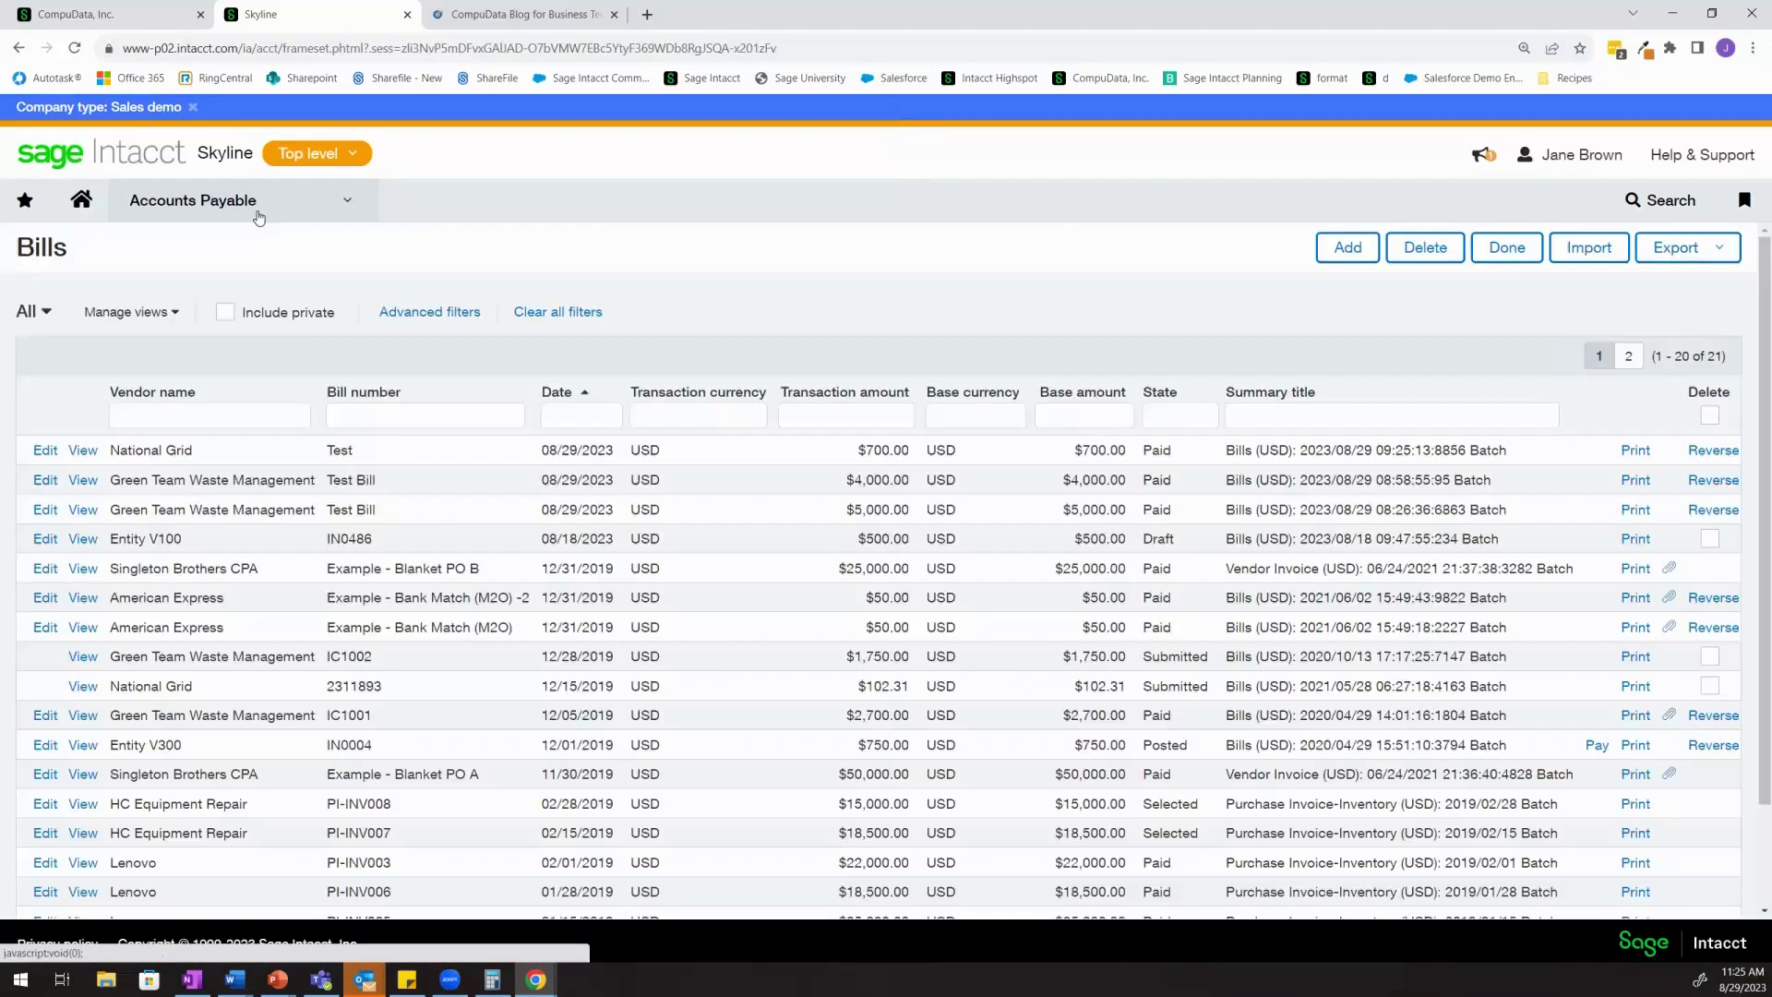
# View the National Grid posted payment's posting details with journal 88 and inter-entity entries
pyautogui.moveTo(259, 218)
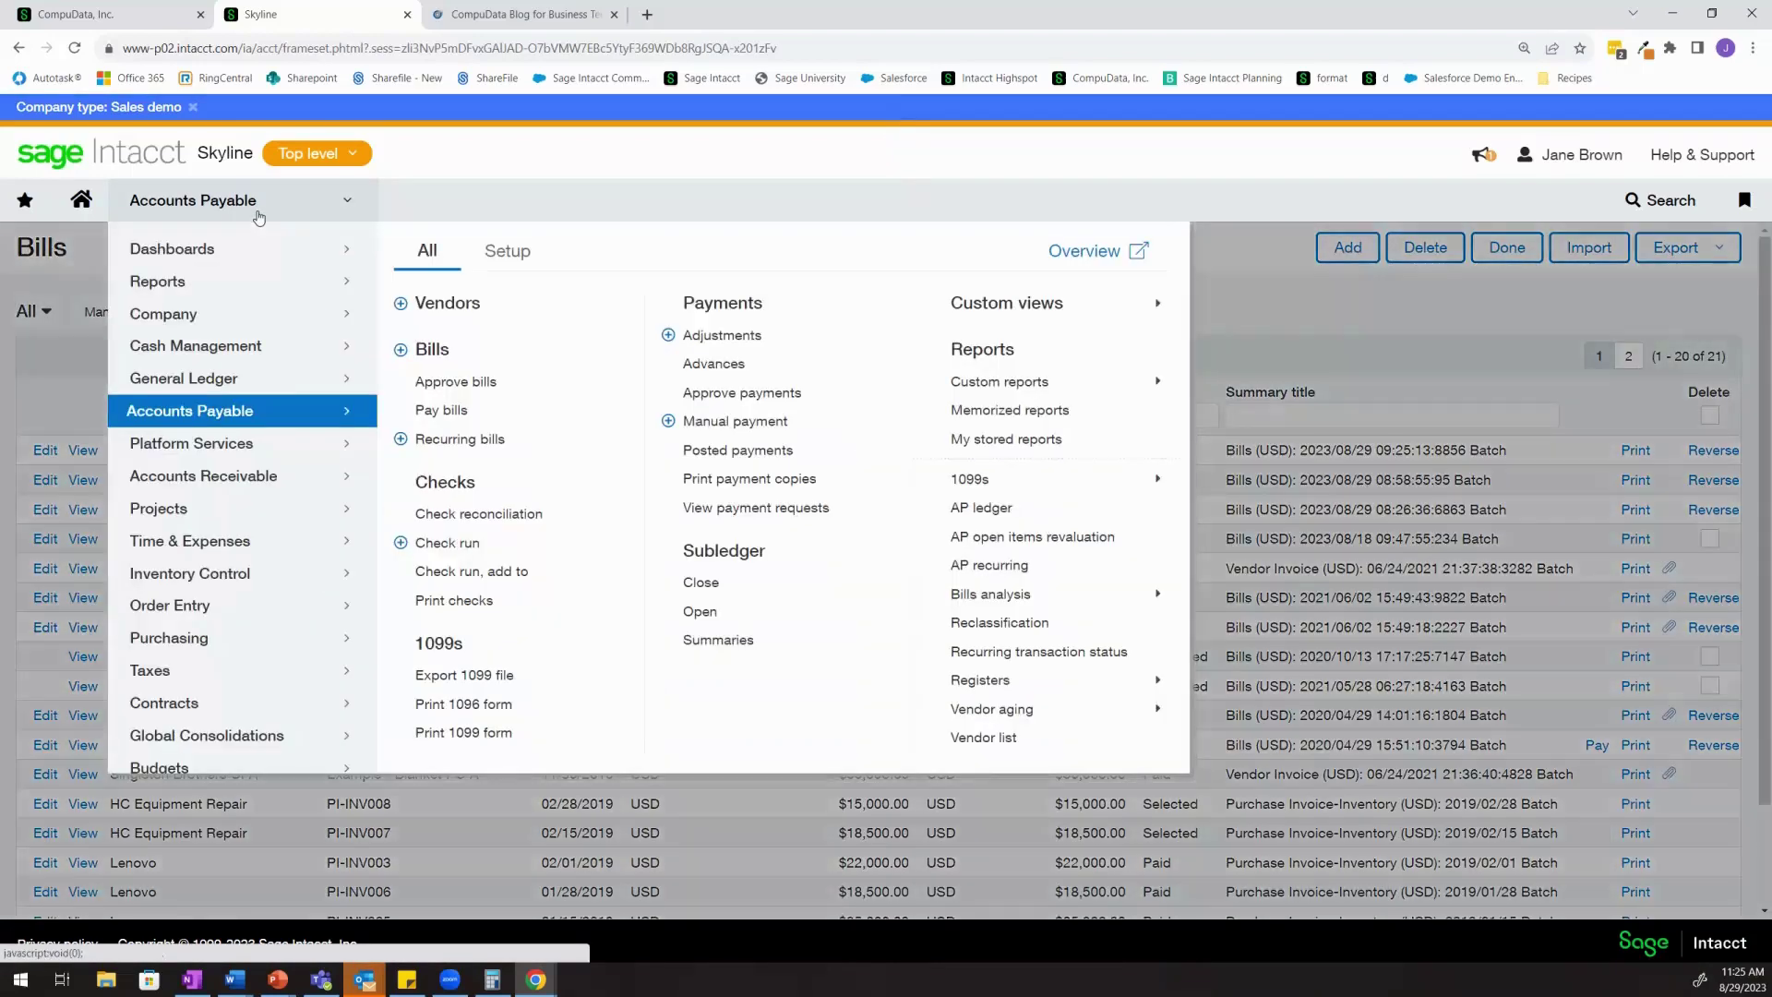
pyautogui.click(742, 450)
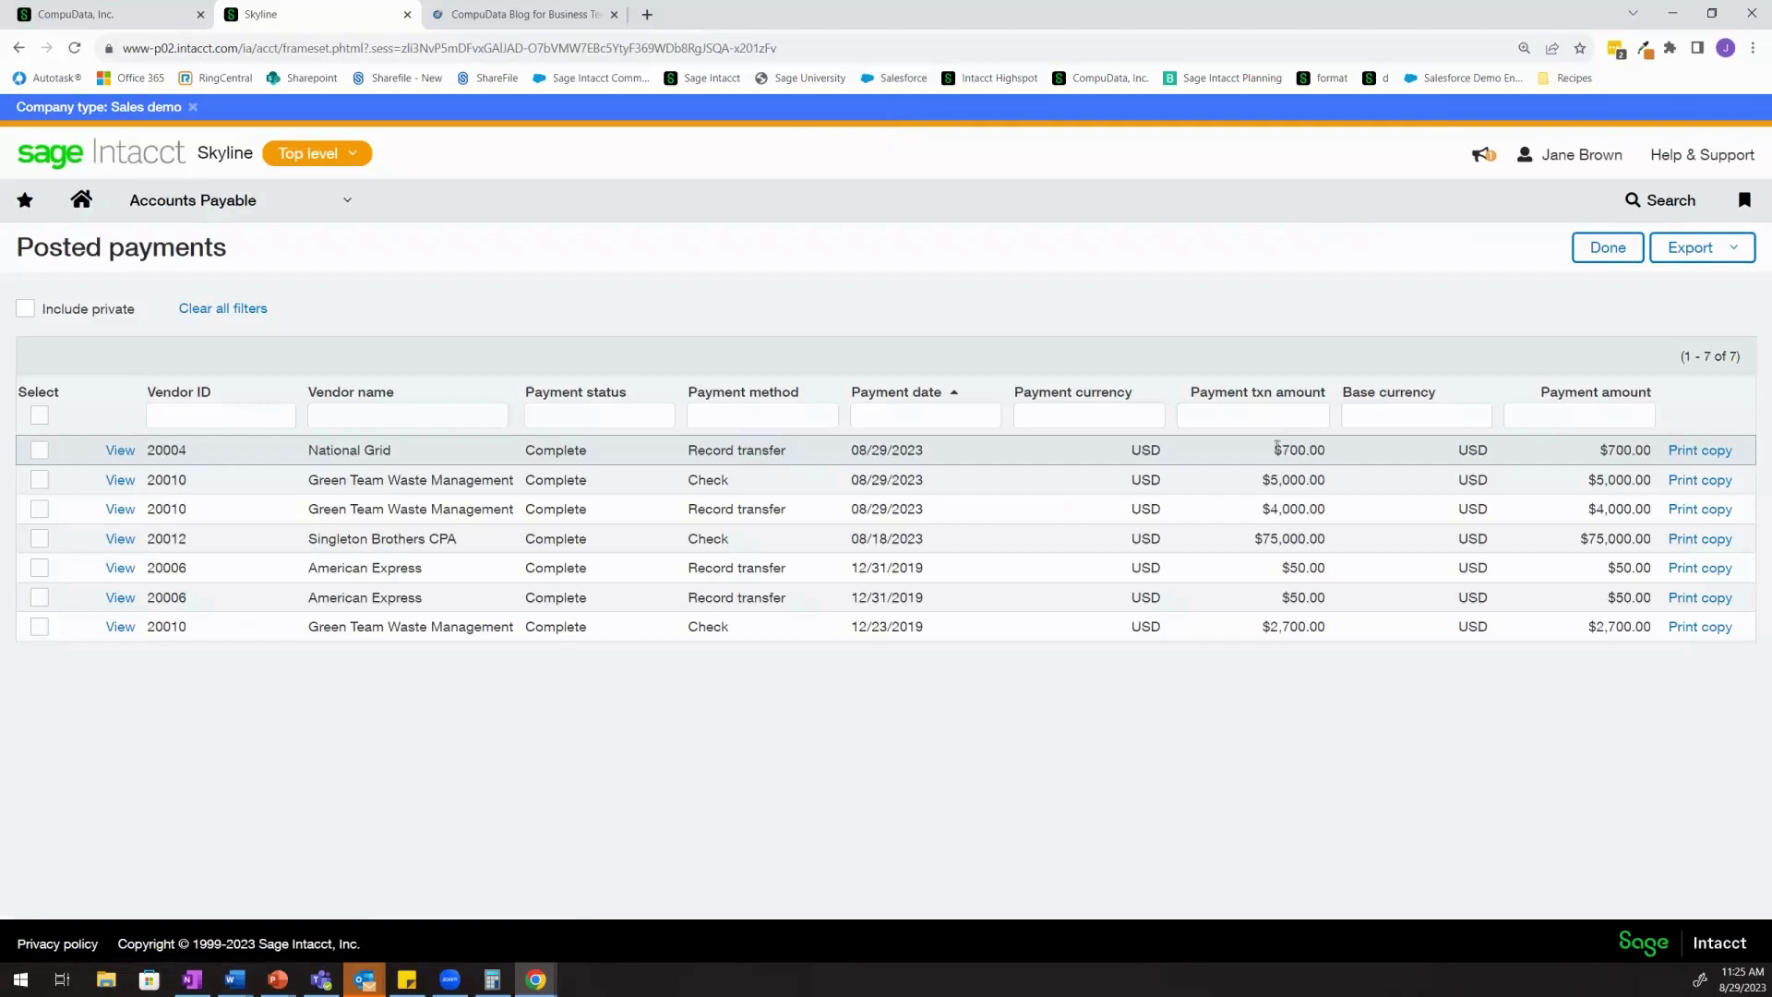
pyautogui.moveTo(1665, 450); pyautogui.dragTo(97, 450)
pyautogui.click(327, 397)
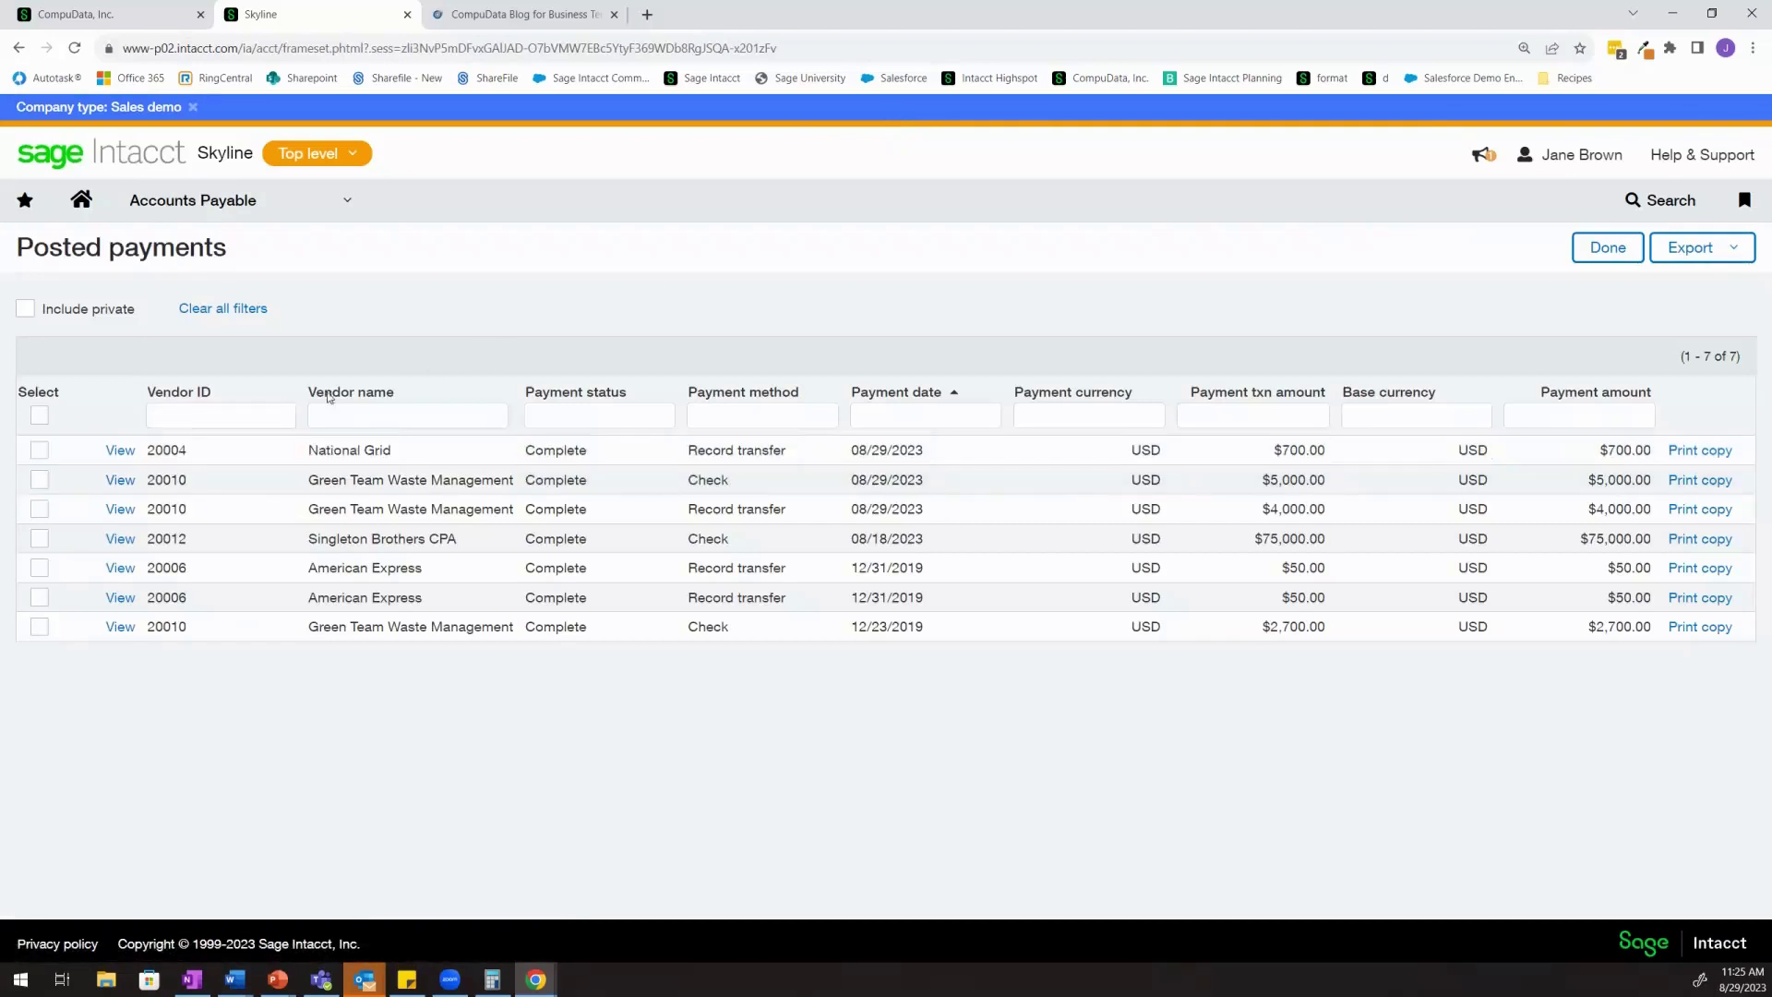
pyautogui.click(118, 450)
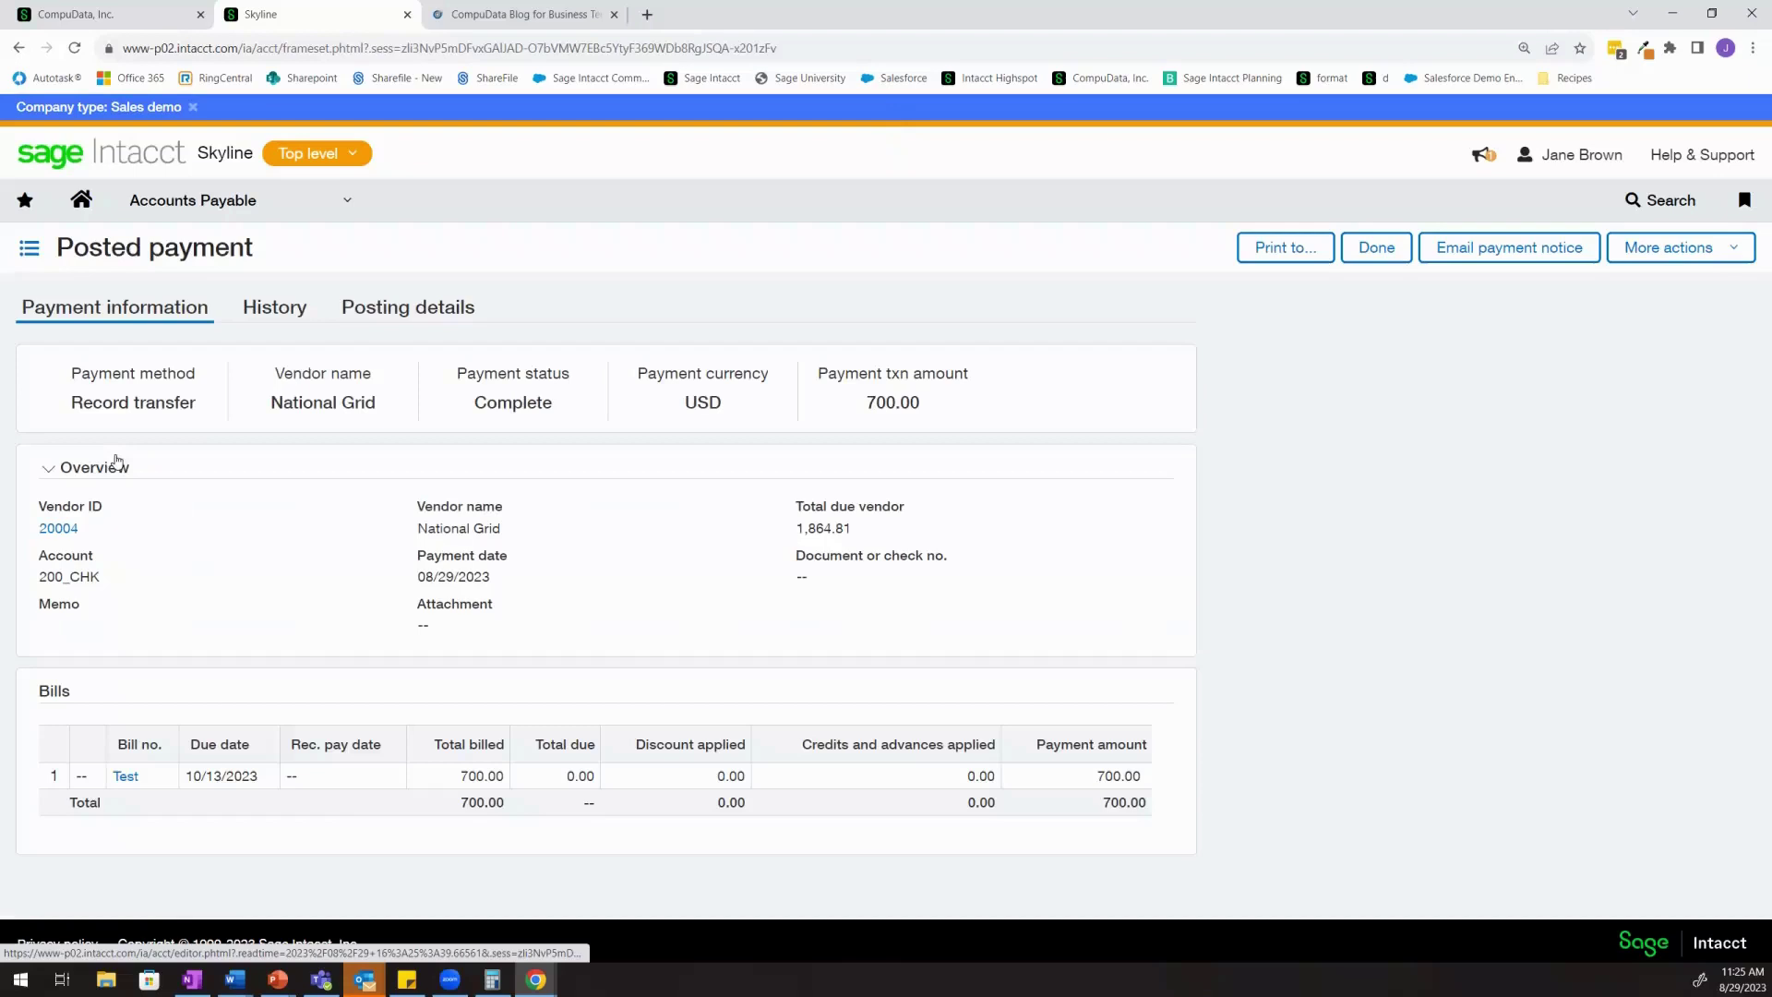
pyautogui.click(423, 307)
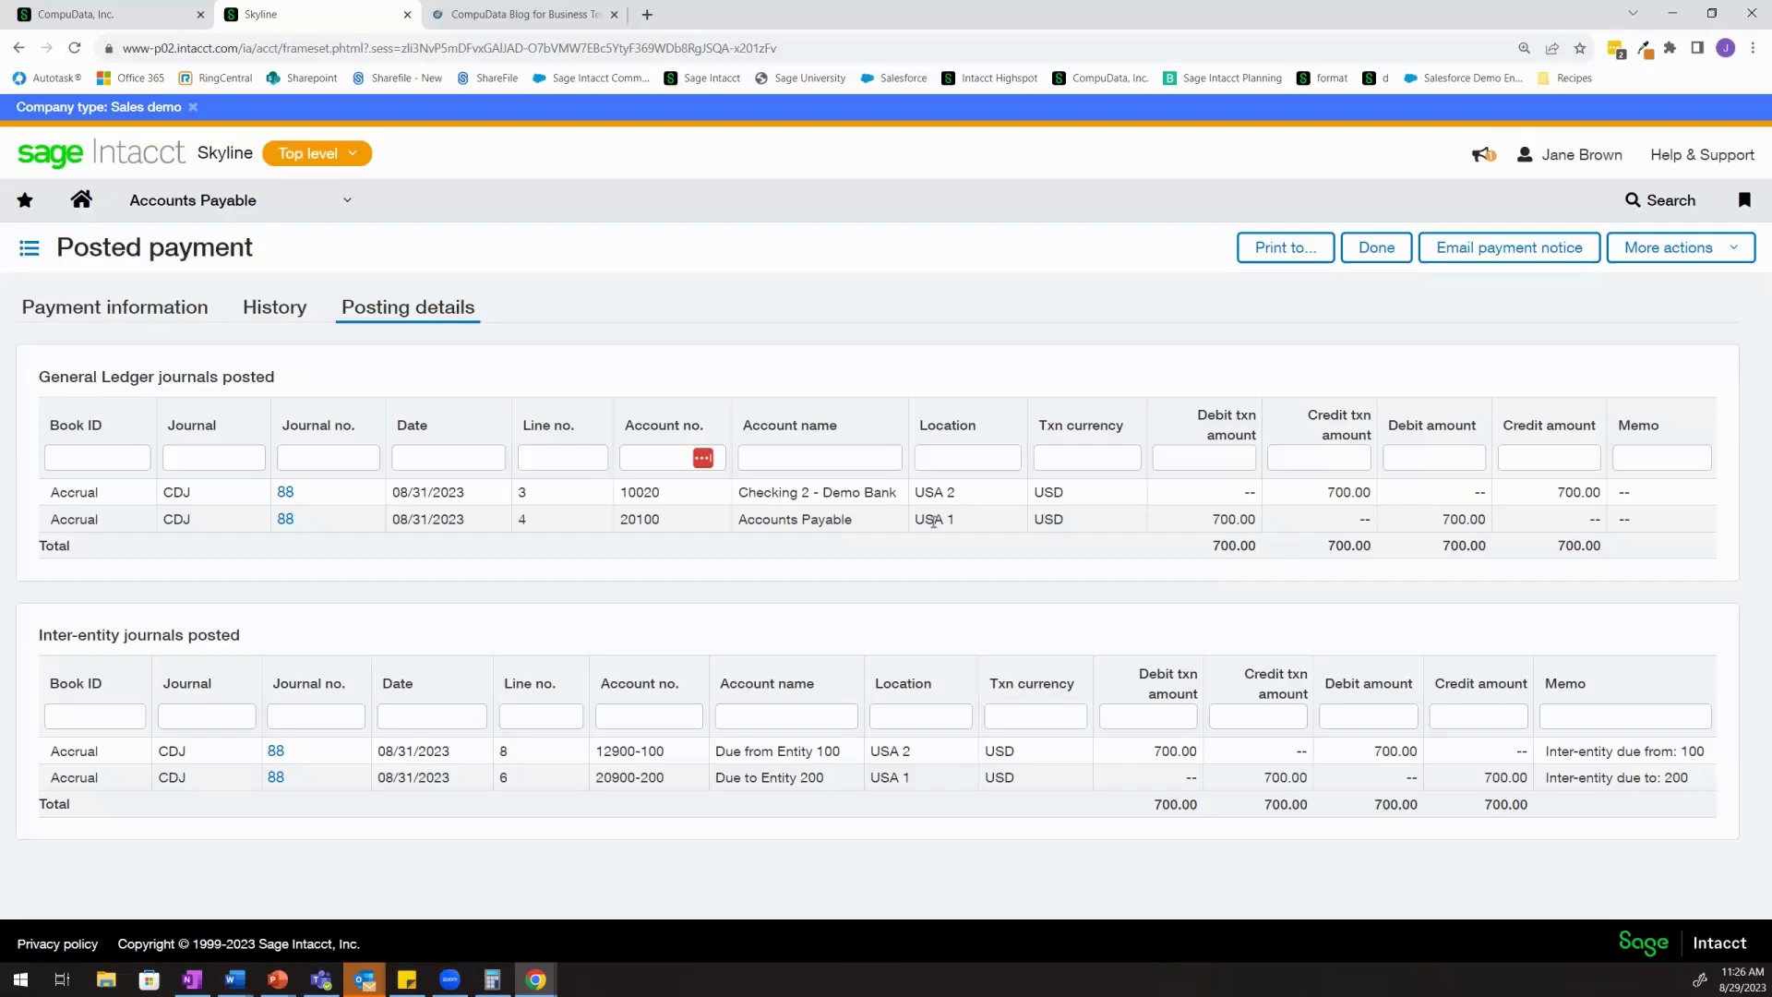
# Duplicate the tab to show Inter-entity account mapping, then return to the payment's posting details
pyautogui.rightClick(317, 19)
pyautogui.click(348, 146)
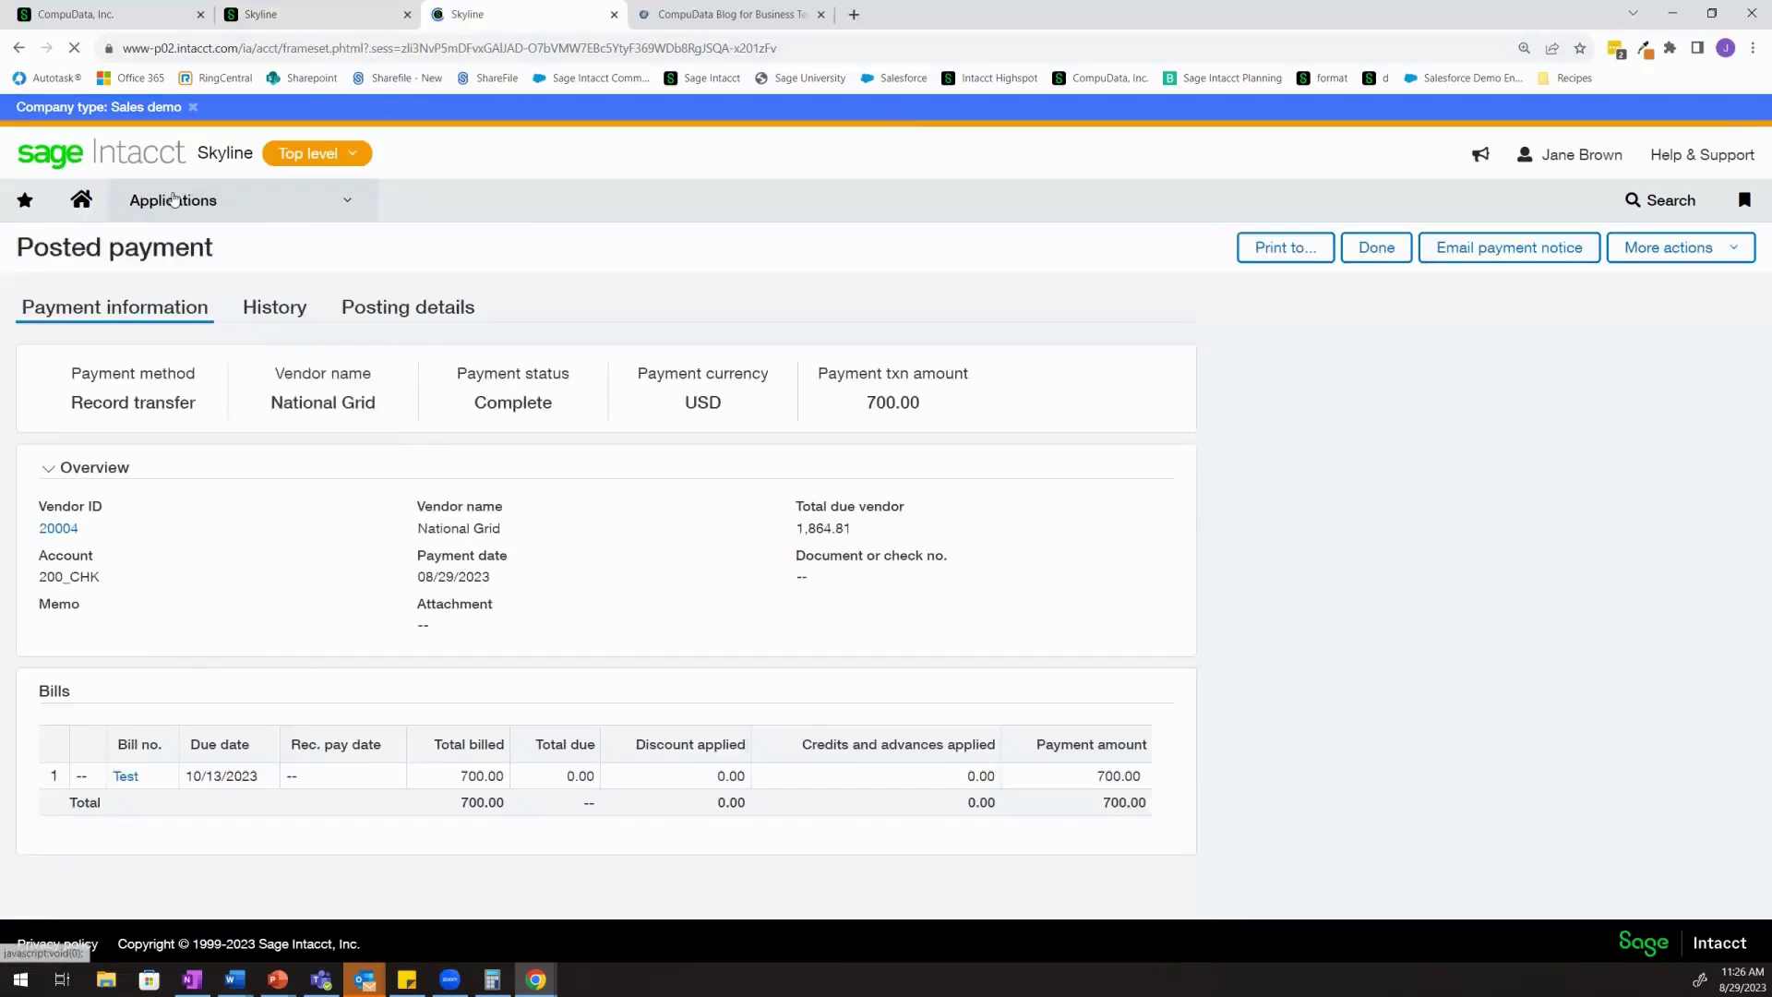
pyautogui.moveTo(222, 200)
pyautogui.moveTo(247, 309)
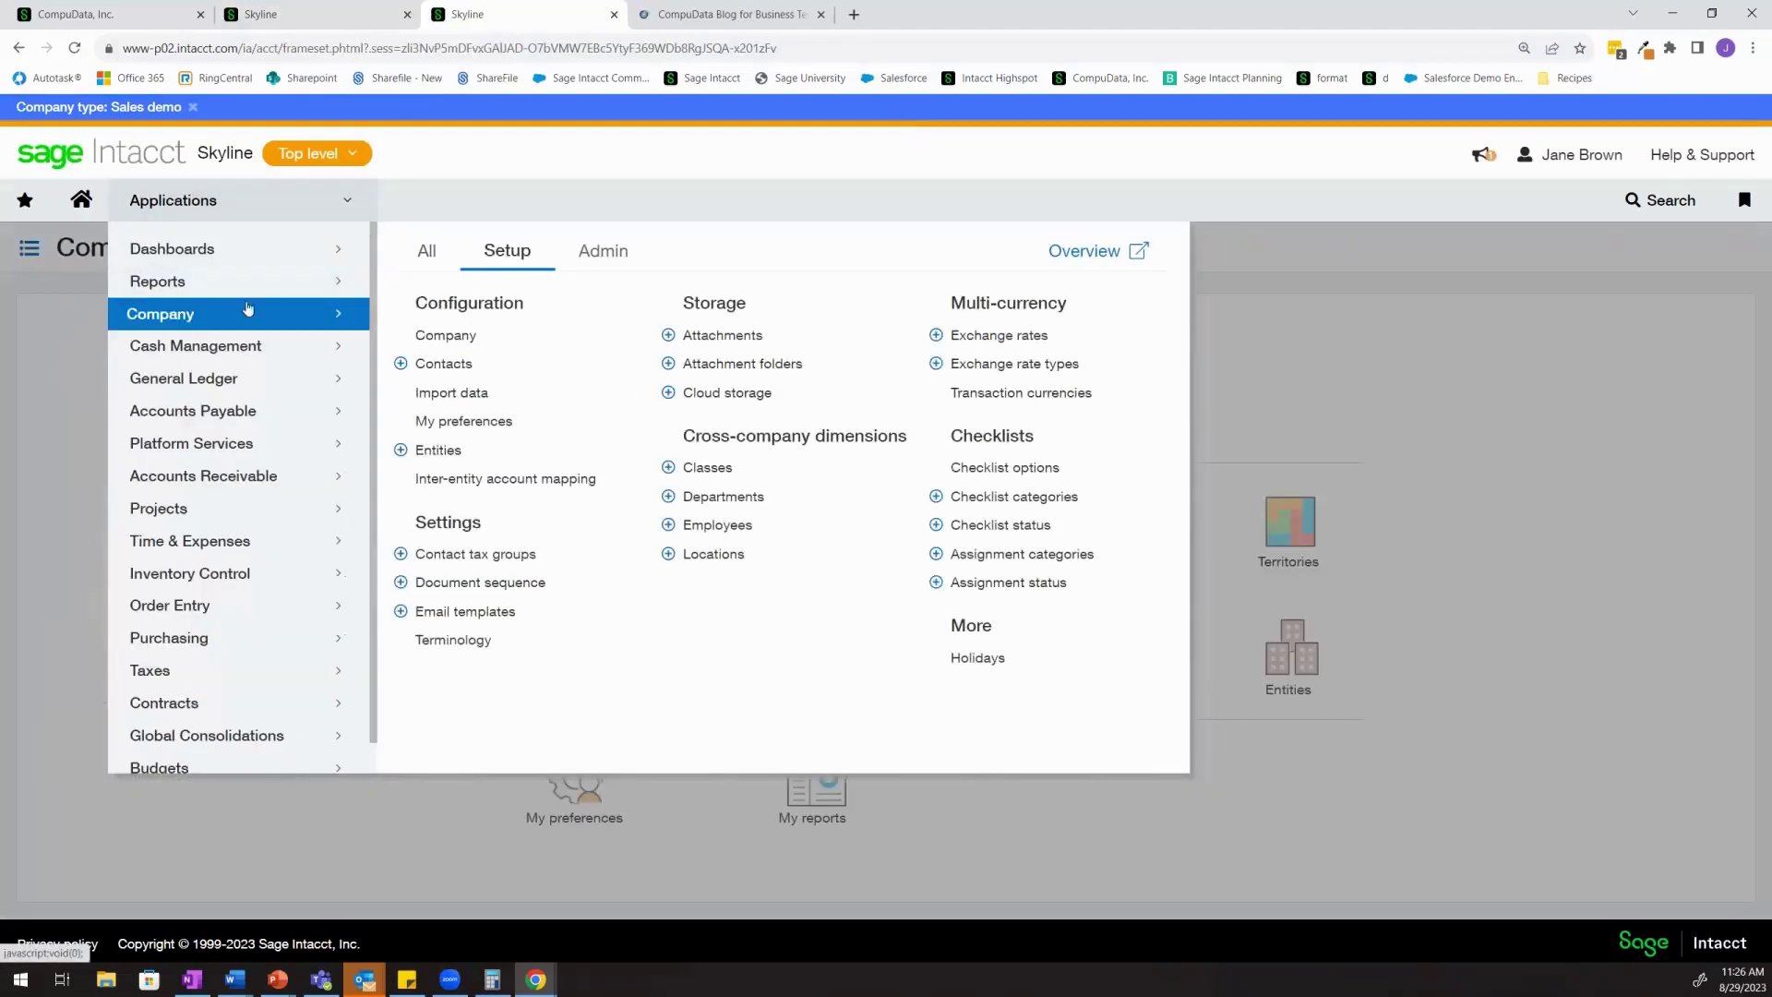
pyautogui.click(506, 479)
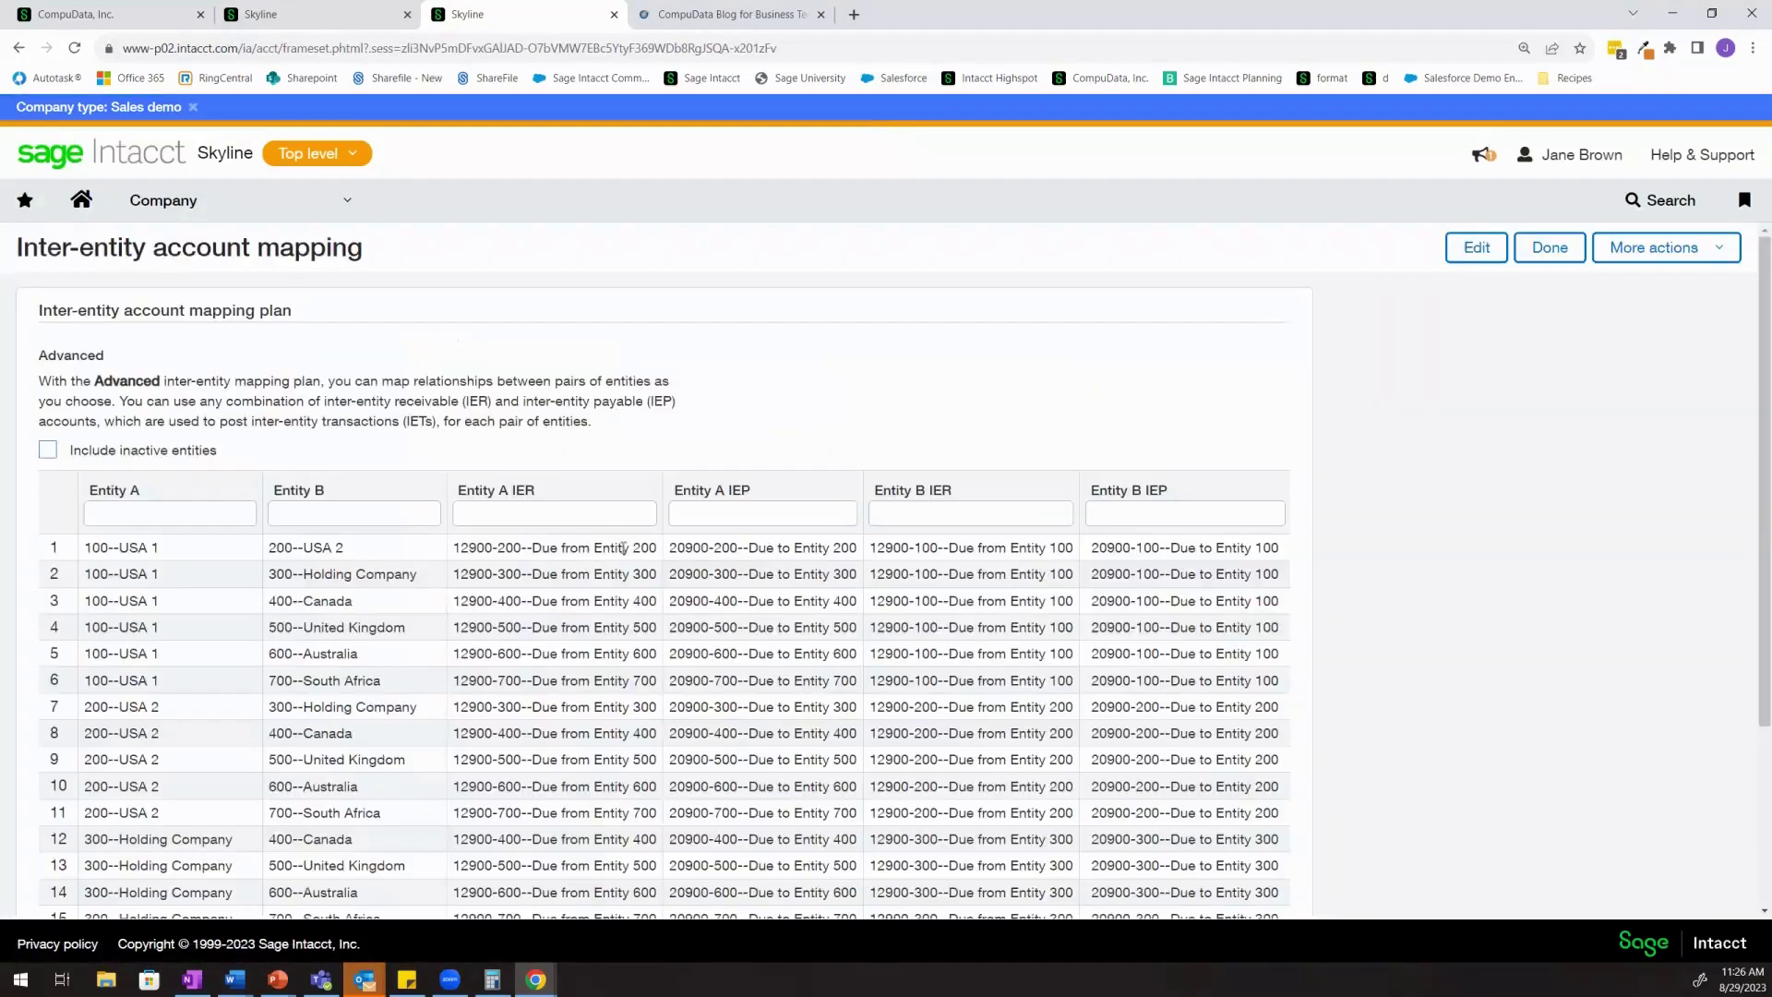
pyautogui.click(368, 26)
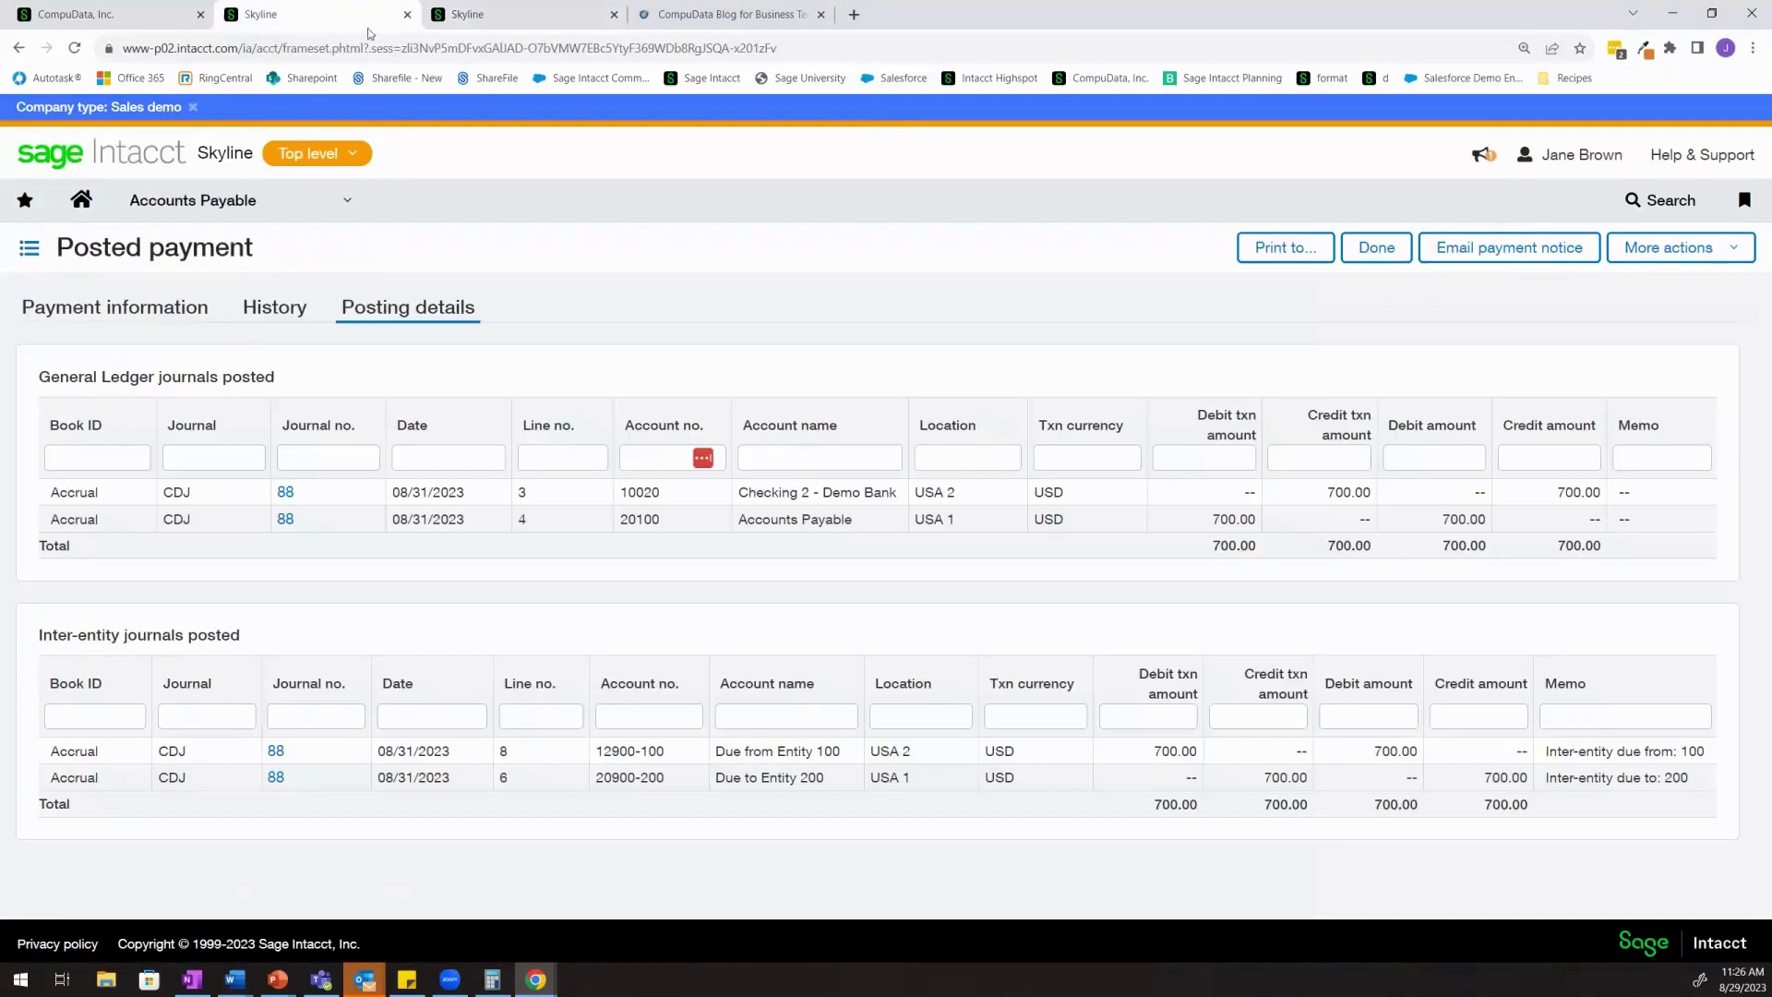